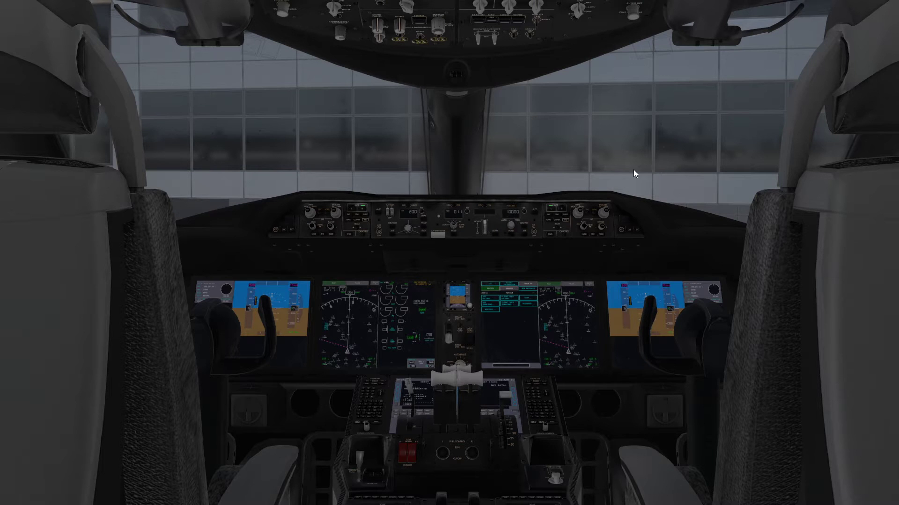
Step: Look around the cockpit, checking the side EFB and the main displays
left_click_drag(633, 169, 687, 163)
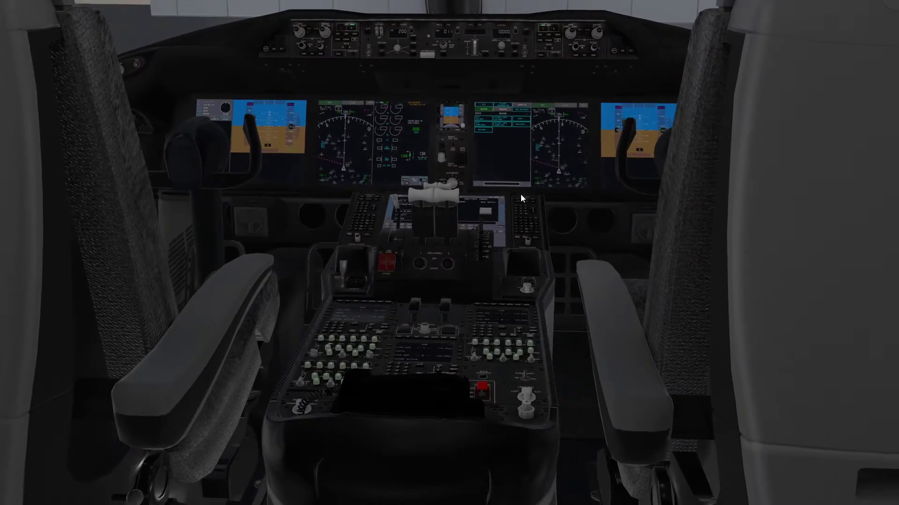
key("ctrl+space")
left_click_drag(553, 161, 514, 281)
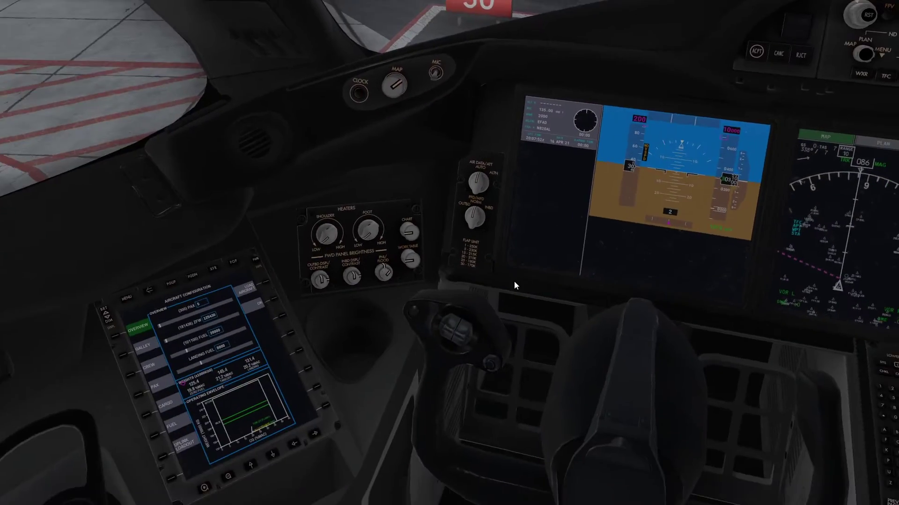
left_click_drag(443, 235, 492, 143)
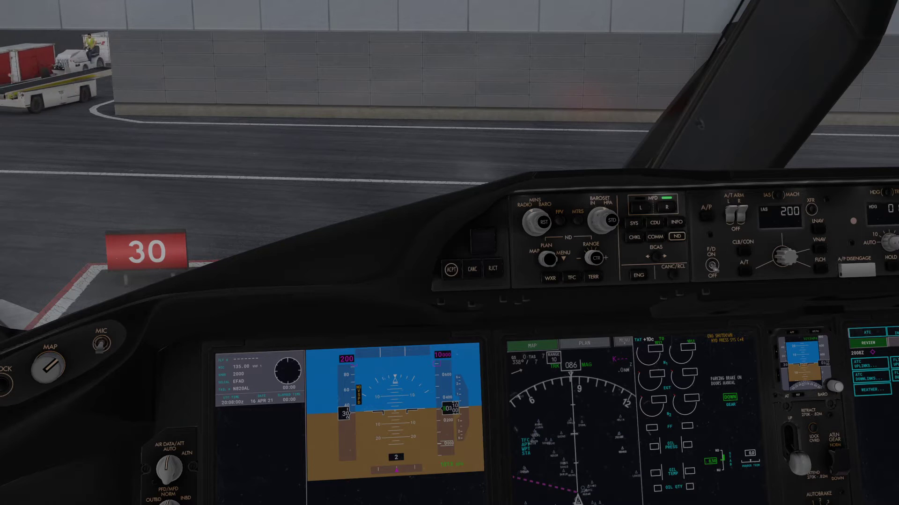
Step: Switch to SimBrief, review the dispatch options and generate the AMR164 KJFK–EGLL B789 OFP
key("super")
key("alt+Tab")
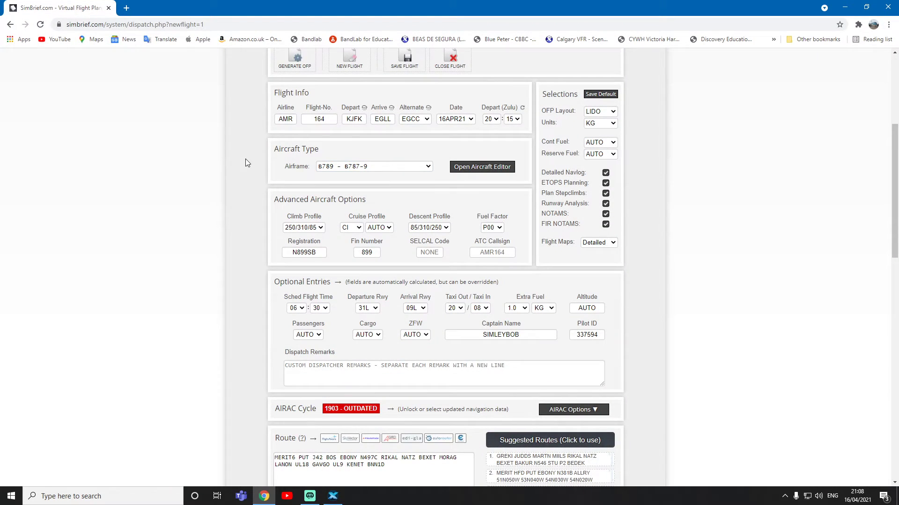
scroll(140, 154, "up", 2)
scroll(153, 155, "up", 2)
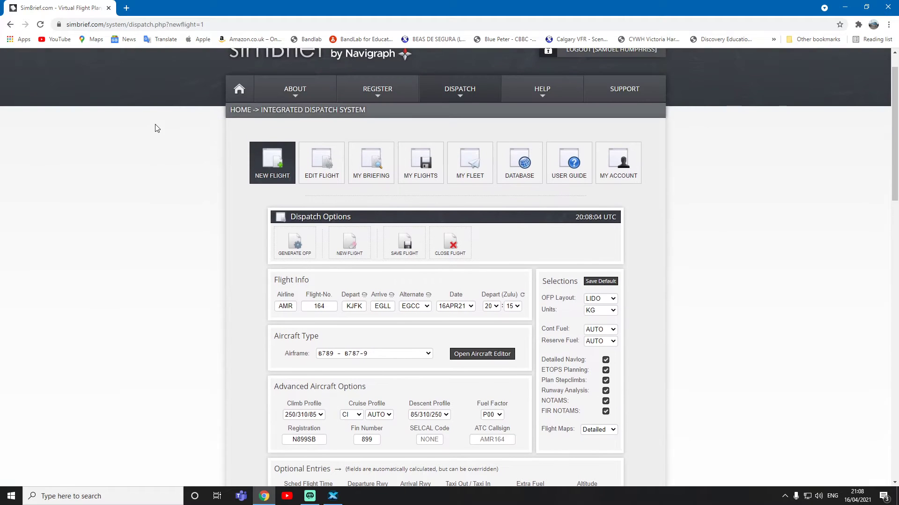
scroll(93, 201, "up", 1)
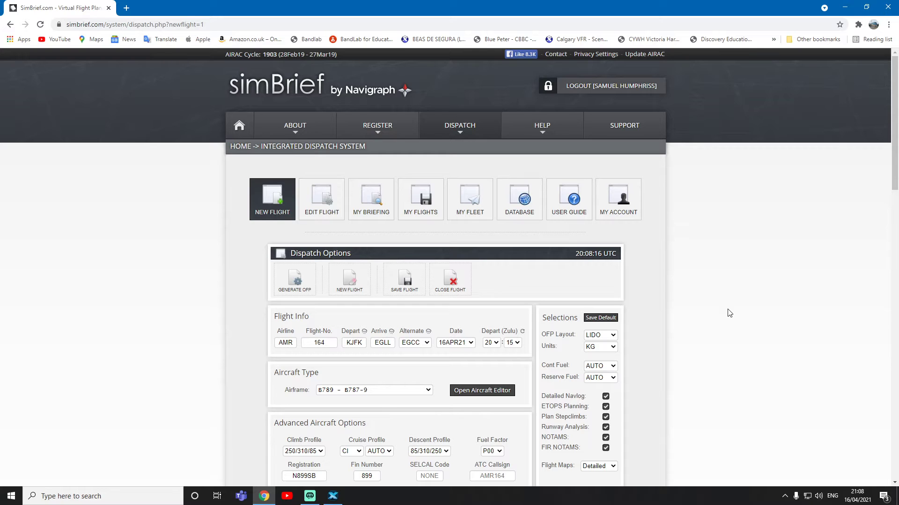
scroll(723, 315, "down", 3)
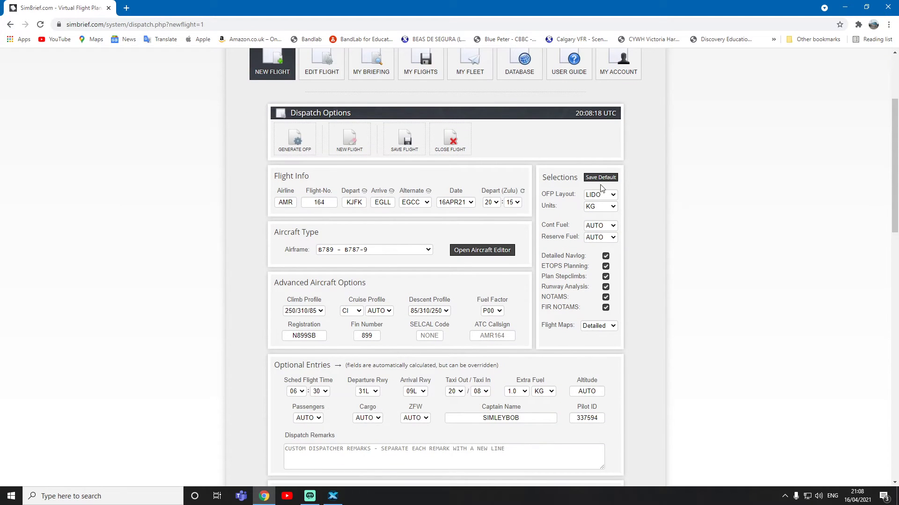
left_click(303, 148)
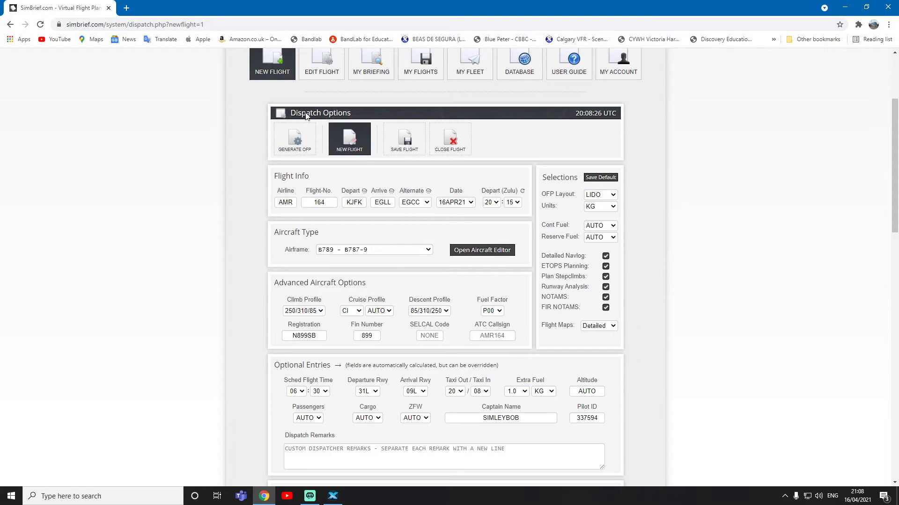
left_click(305, 140)
left_click(428, 294)
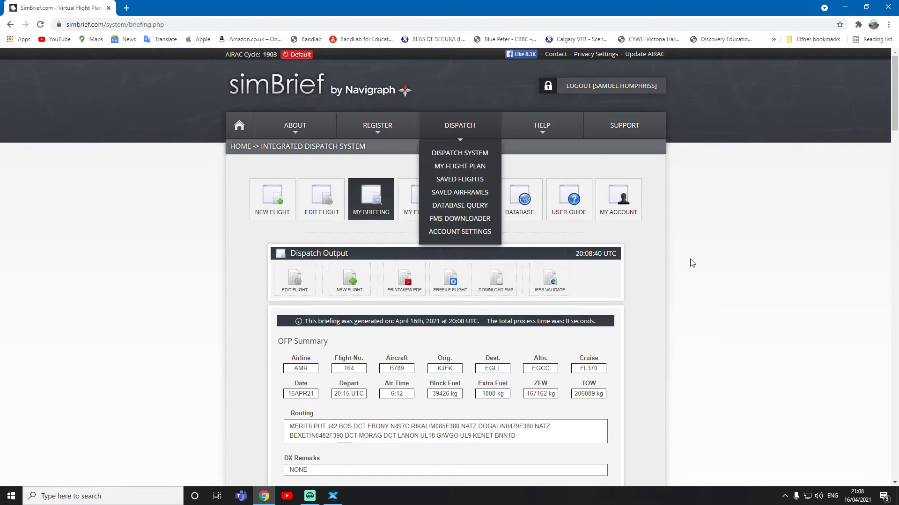
Step: Open the OFP as a PDF and find Planned Fuel, showing 39426 block fuel
scroll(691, 264, "down", 10)
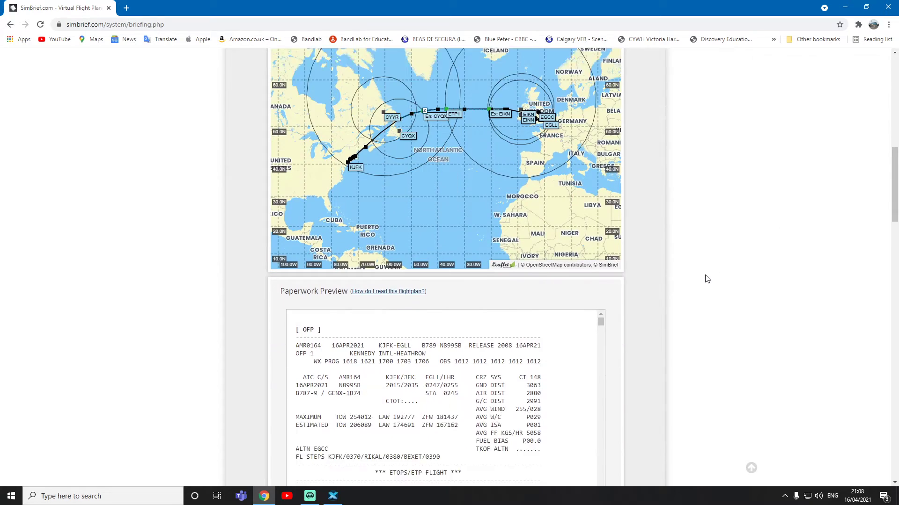
scroll(708, 274, "up", 12)
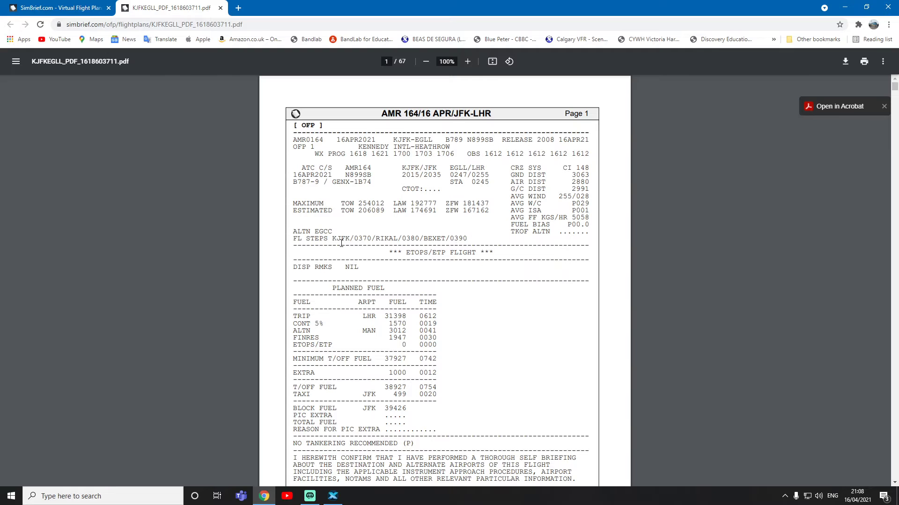
scroll(437, 239, "down", 3)
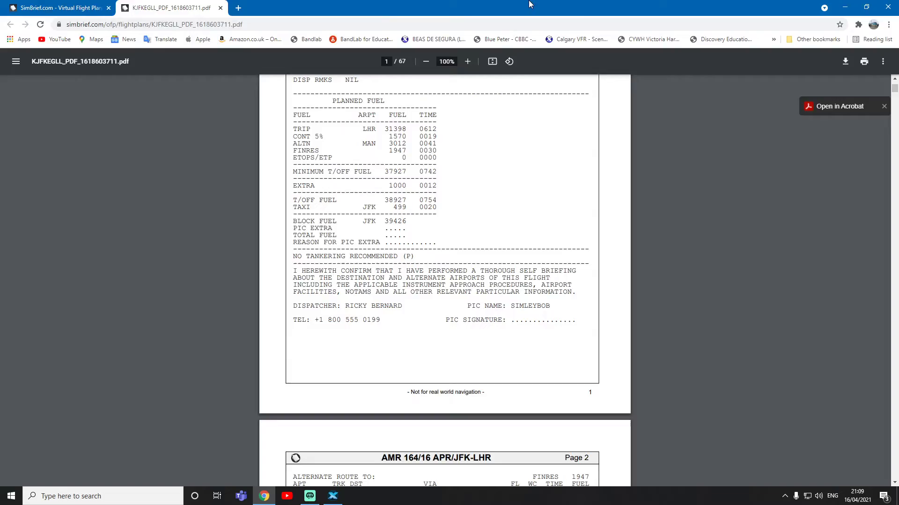
Step: Return to the simulator, restart the side EFB and open its Aircraft Configuration page
left_click(841, 6)
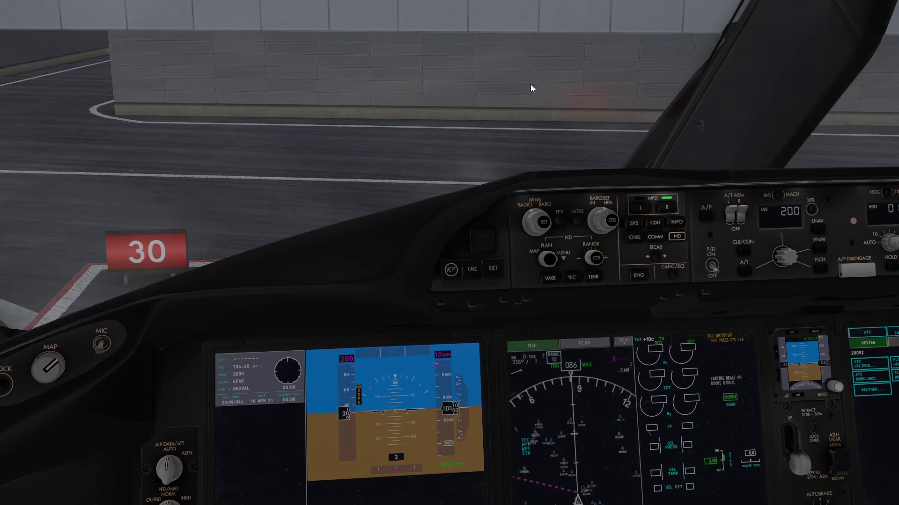
left_click_drag(475, 102, 462, 209)
scroll(437, 229, "up", 5)
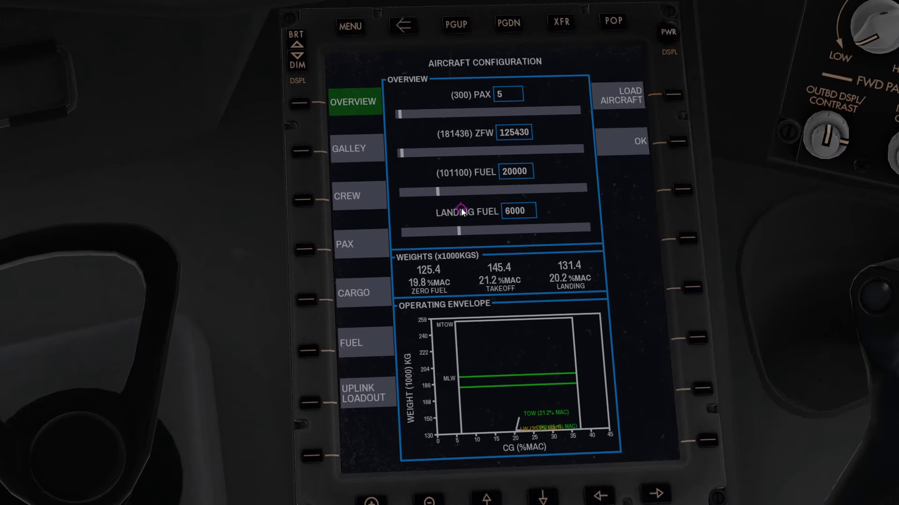
scroll(436, 167, "down", 3)
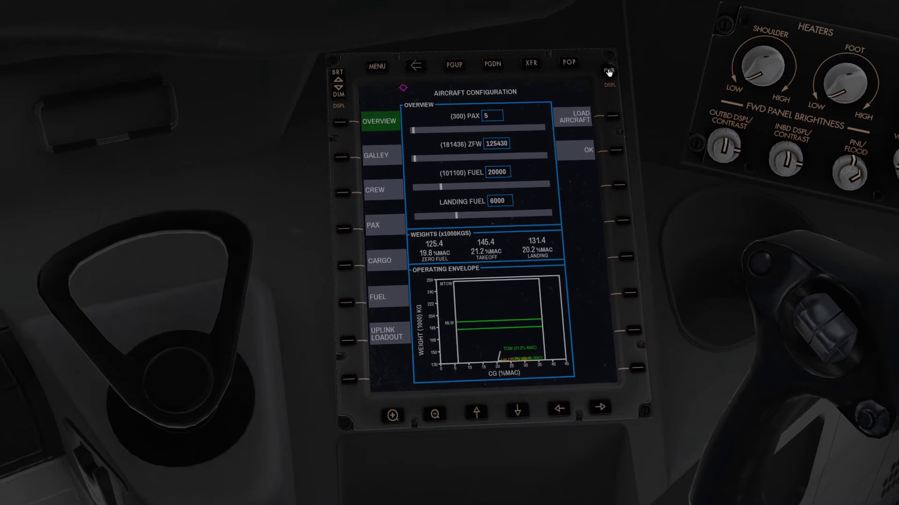
left_click(609, 71)
left_click(609, 70)
left_click(377, 67)
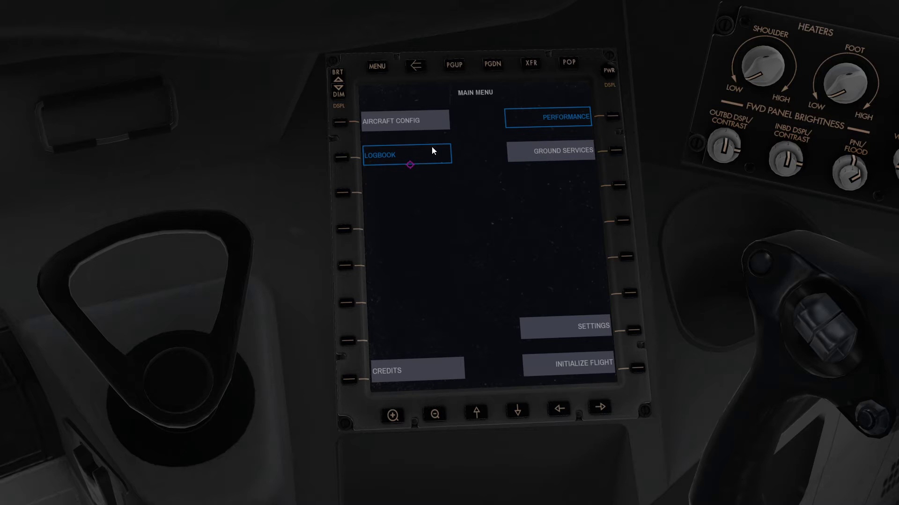
left_click(436, 124)
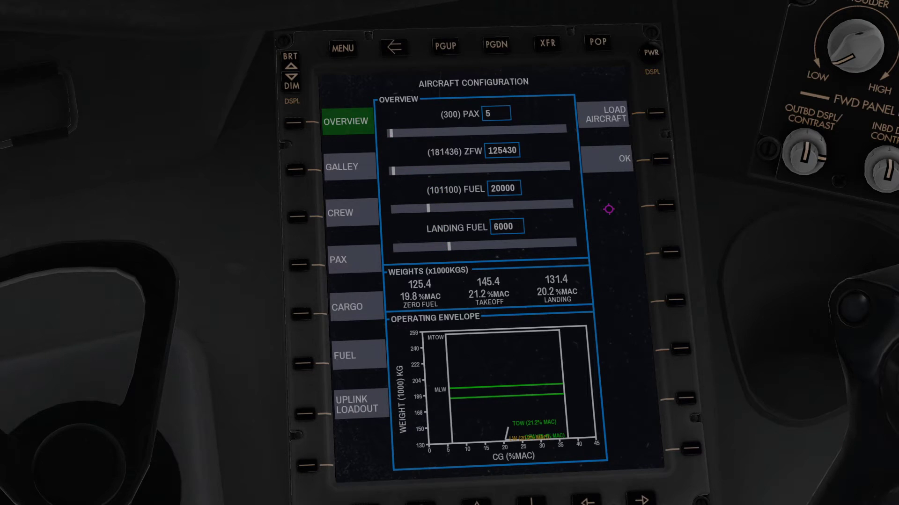
Step: Check OFP page 3, then set PAX to 300 (ZFW 151863) and return to OVERVIEW
key("alt+Tab")
scroll(483, 281, "down", 8)
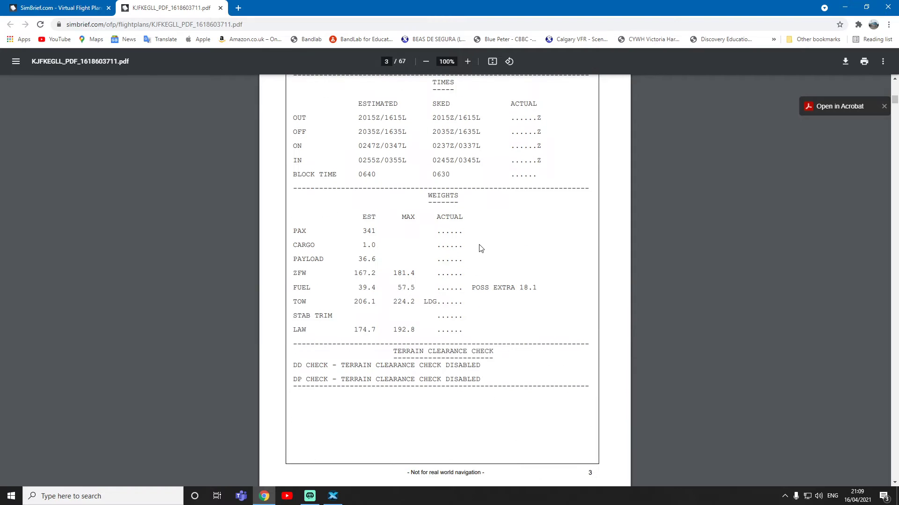
scroll(478, 258, "down", 1)
scroll(393, 225, "up", 1)
left_click(844, 8)
scroll(482, 267, "up", 4)
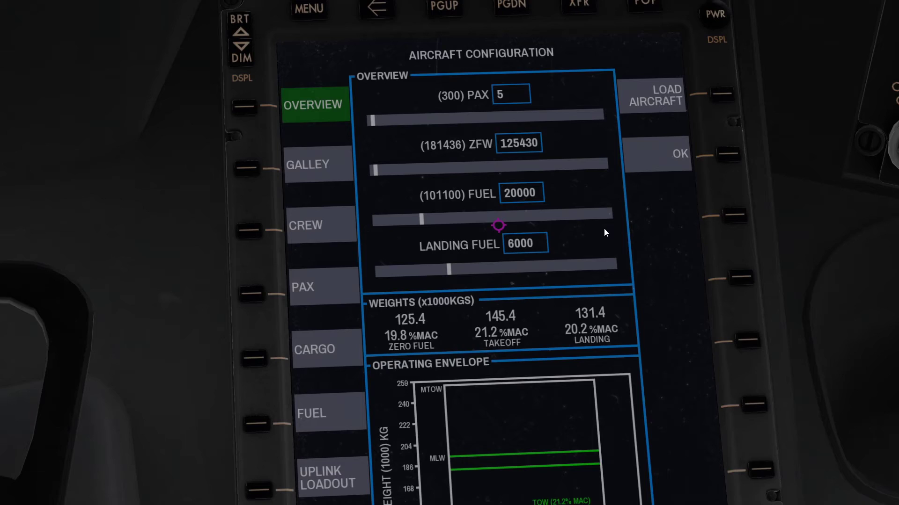
left_click_drag(373, 118, 604, 111)
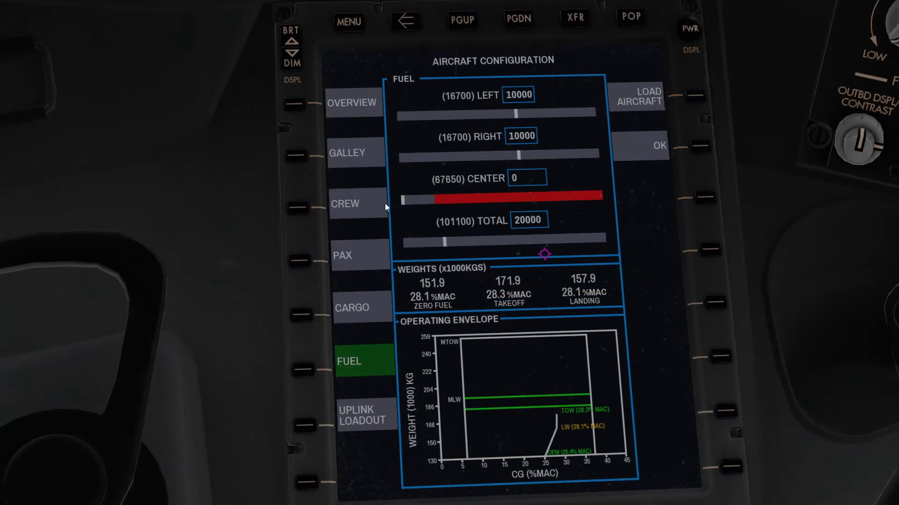
left_click(370, 102)
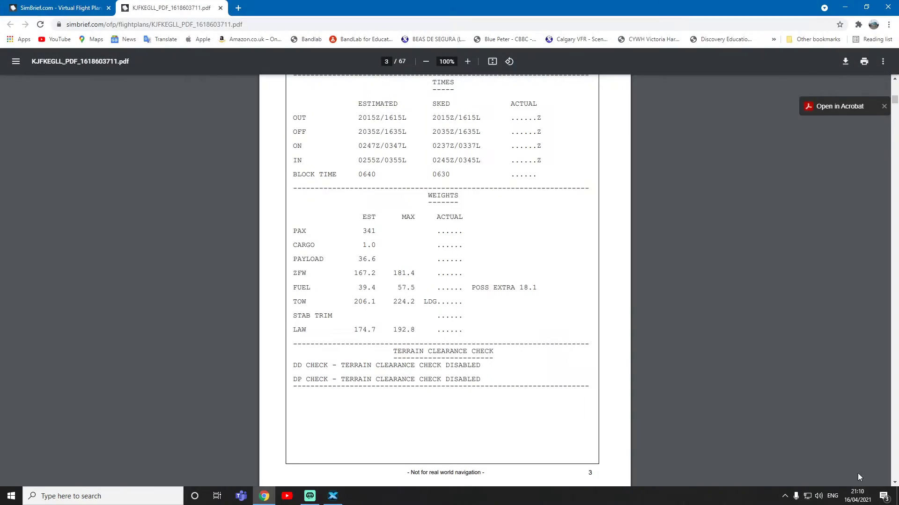
Step: Return to the simulator and raise the fuel load on the EFB fuel page to 39400
scroll(543, 304, "up", 20)
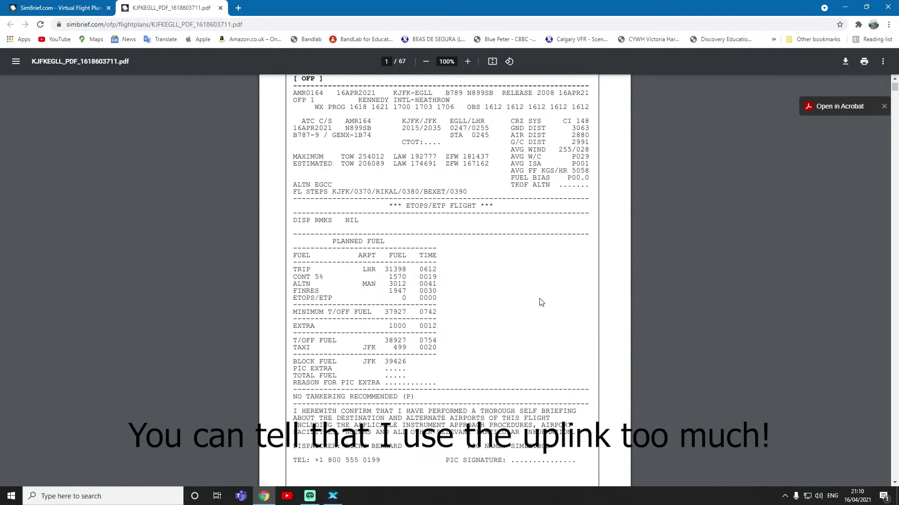
scroll(542, 303, "up", 1)
scroll(528, 280, "down", 1)
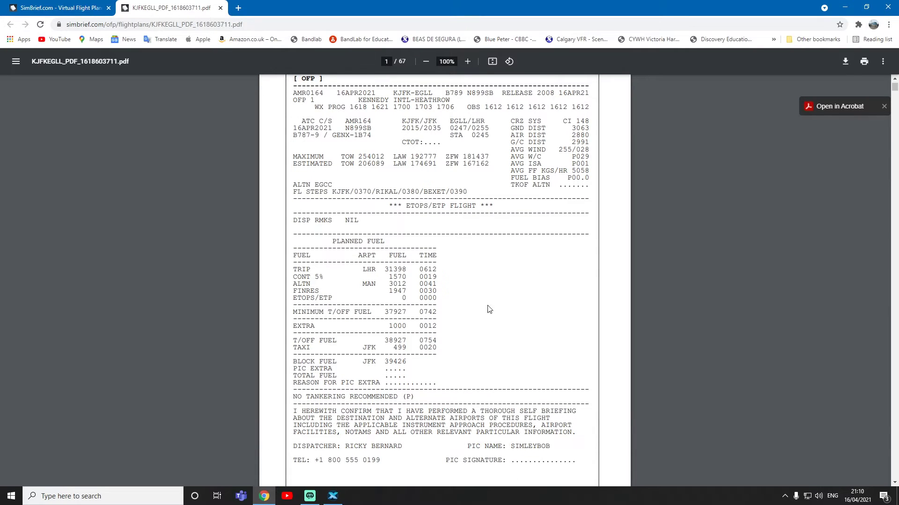
left_click(859, 6)
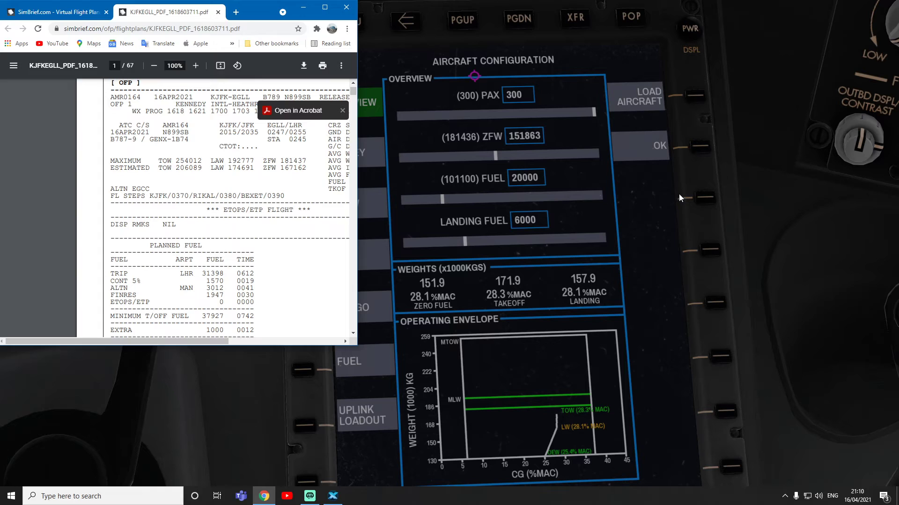
left_click(679, 197)
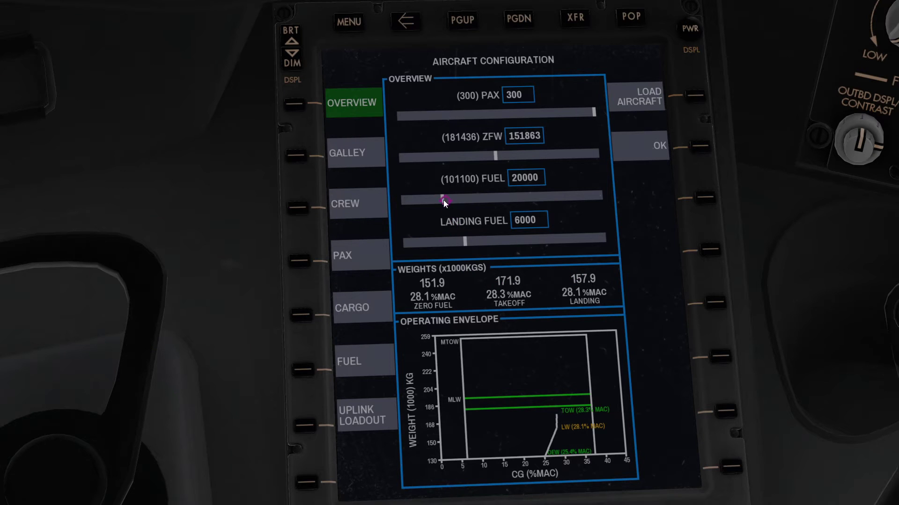
left_click(363, 368)
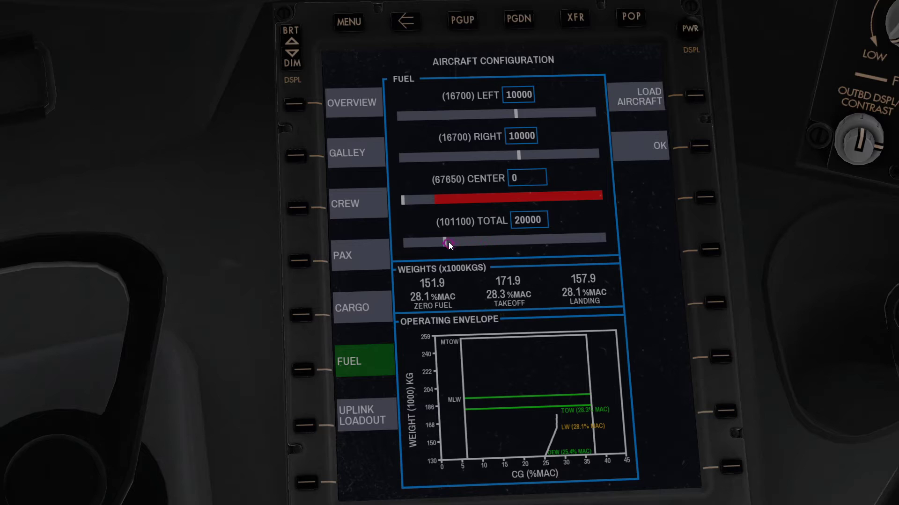
left_click_drag(449, 243, 482, 244)
Step: Check the OFP fuel, then reopen Aircraft Config on OVERVIEW: 300 PAX, 151863 ZFW, 6000 landing fuel
key("alt+Tab")
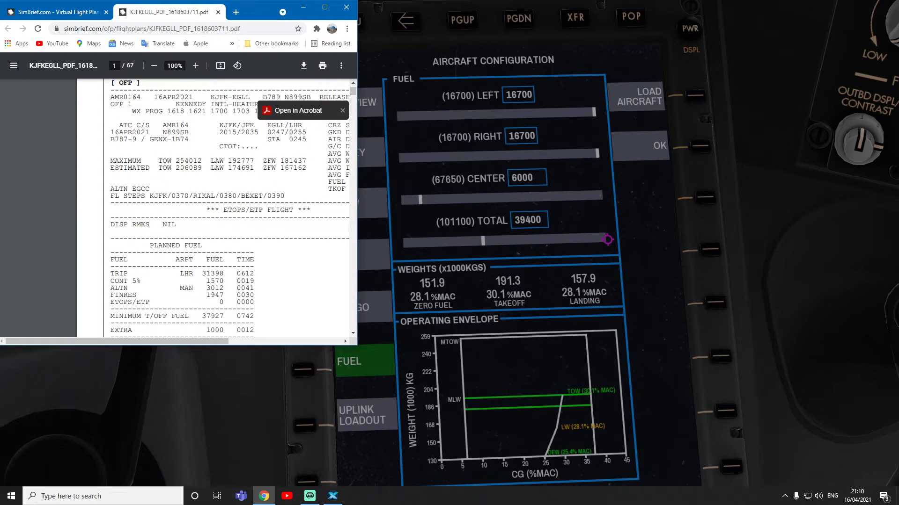
scroll(268, 284, "down", 4)
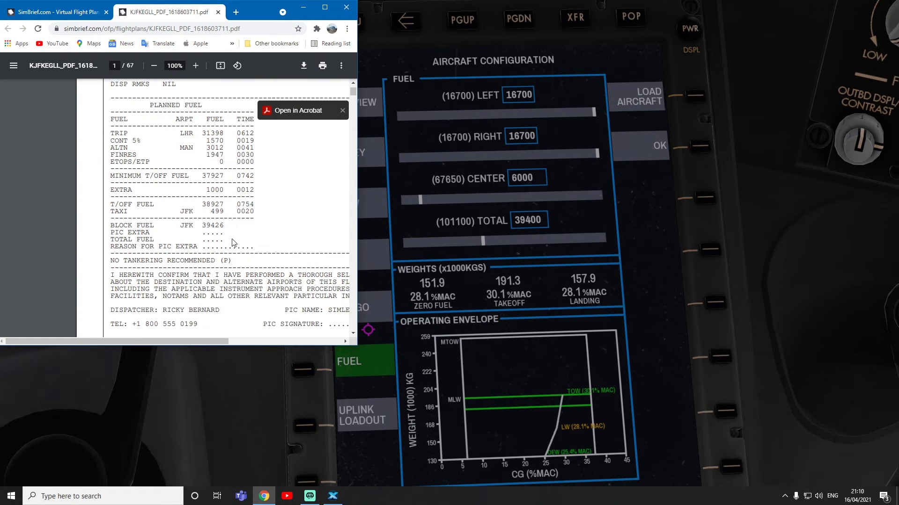
left_click(271, 411)
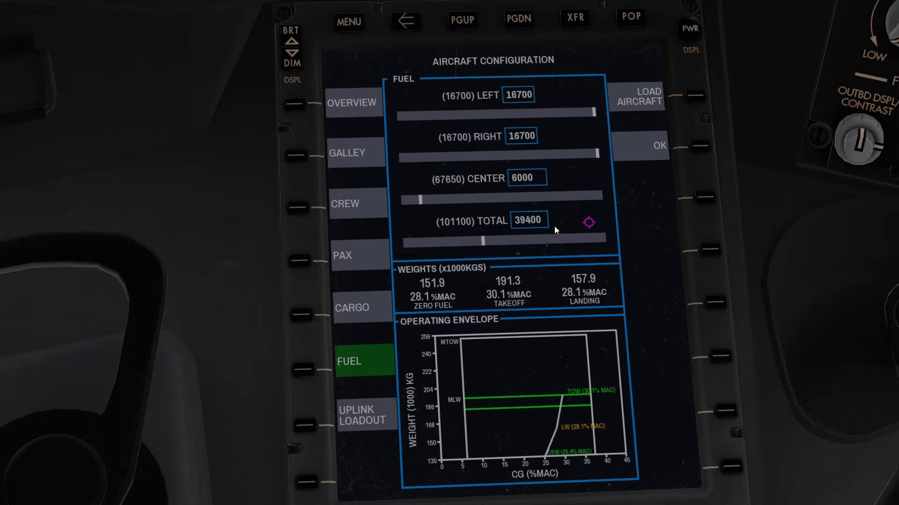
left_click(660, 146)
left_click(379, 101)
left_click(360, 114)
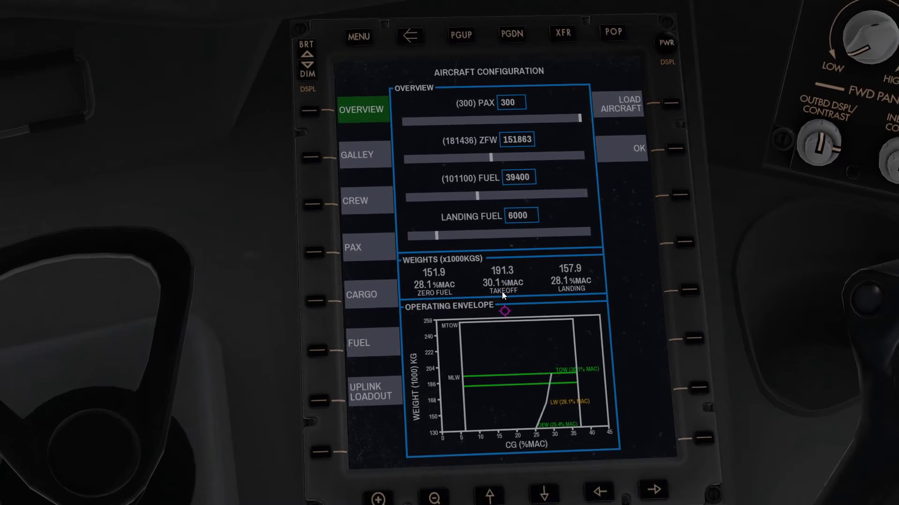
Step: Pan the cockpit view across the instrument panel to the centre MFD
scroll(502, 296, "down", 5)
scroll(502, 300, "up", 2)
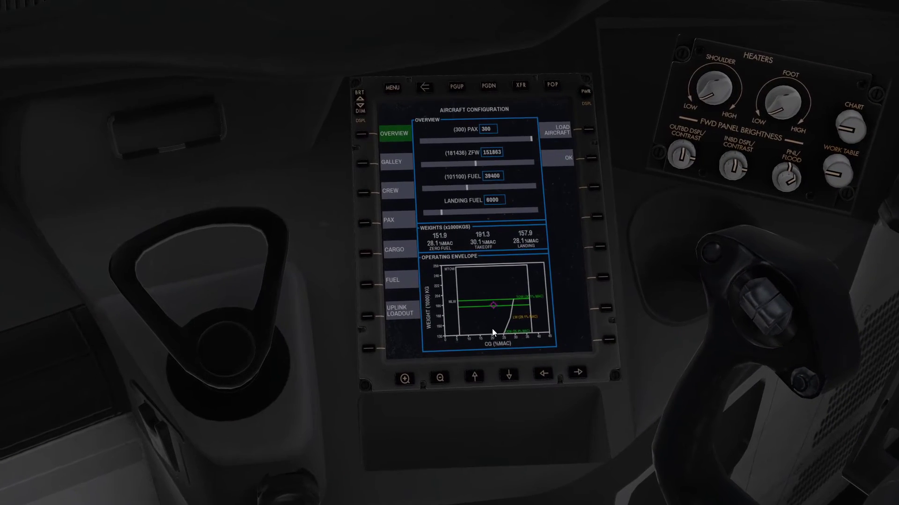
scroll(492, 331, "up", 3)
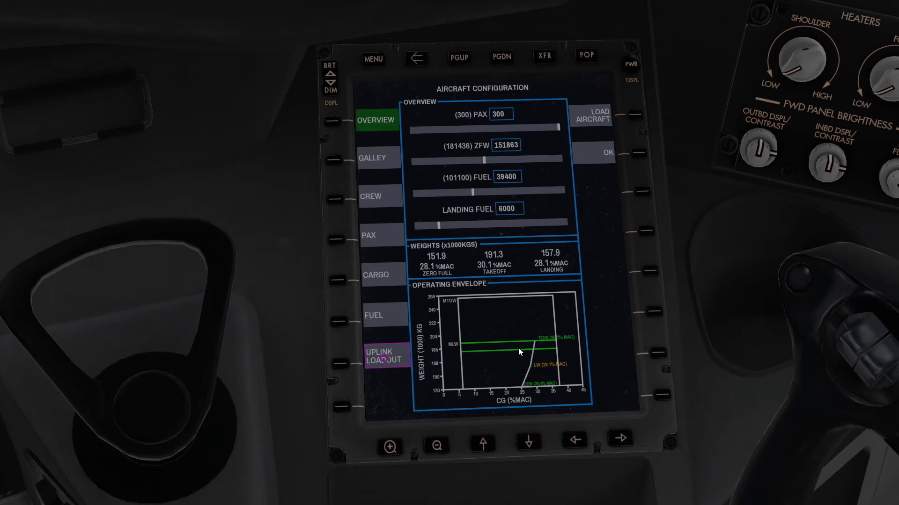
scroll(540, 320, "down", 5)
left_click_drag(387, 316, 538, 292)
left_click_drag(573, 267, 491, 244)
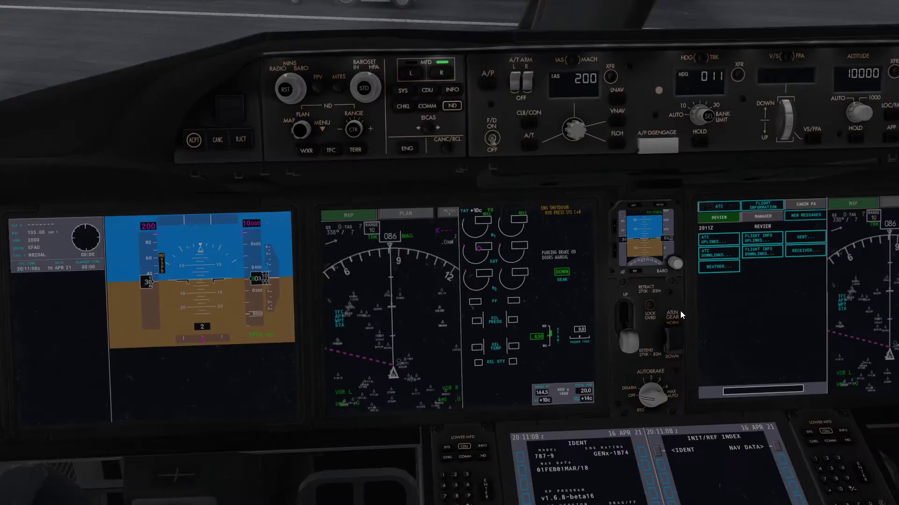
scroll(562, 290, "up", 5)
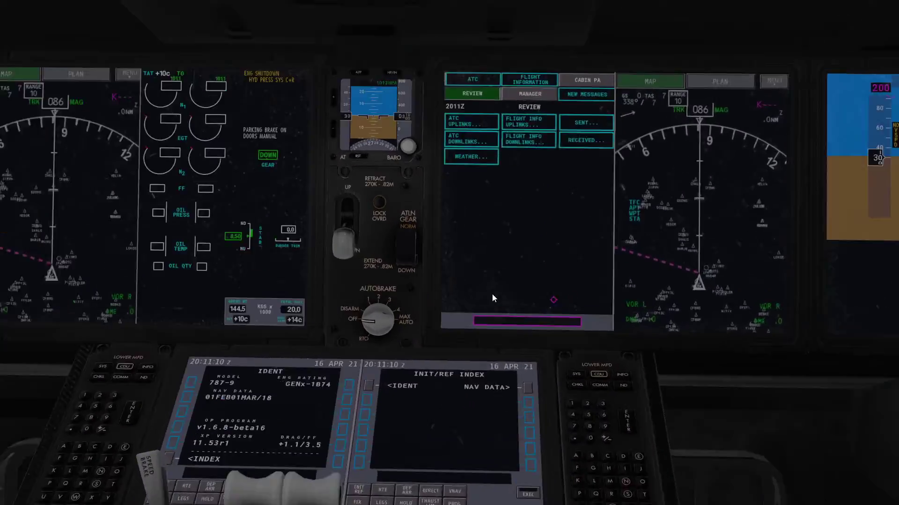
left_click_drag(468, 264, 487, 253)
scroll(528, 303, "down", 2)
scroll(528, 304, "down", 4)
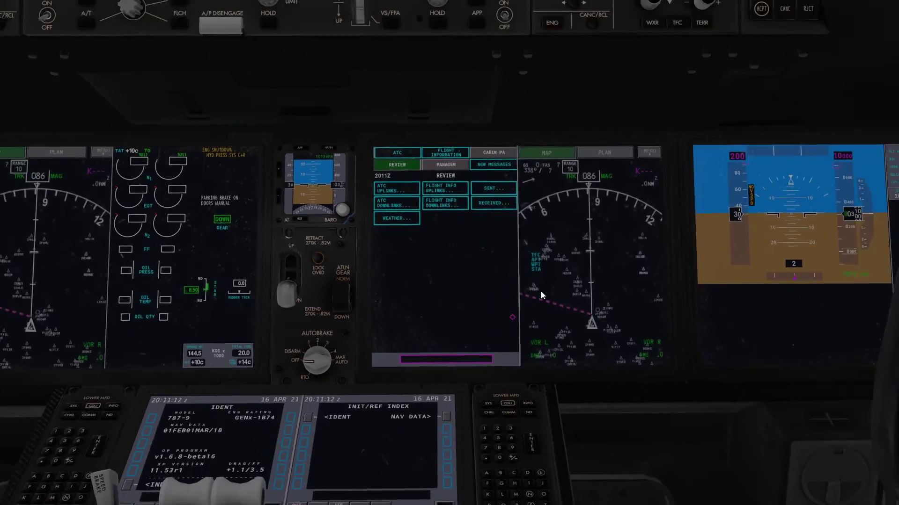
left_click_drag(541, 289, 630, 263)
scroll(585, 270, "up", 2)
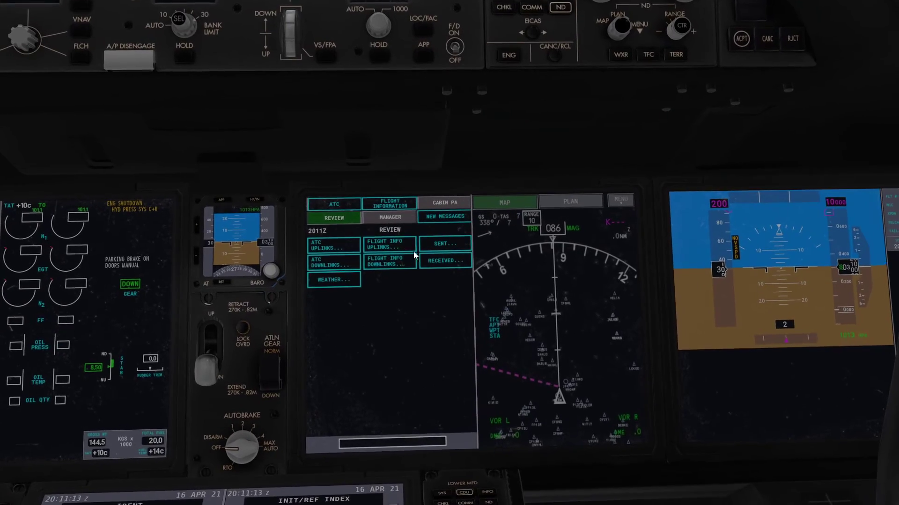
Step: Select the MANAGER tab listing ACARS, ADS, Airplane Config Data, PA Soundpack and Checklists
left_click(390, 217)
scroll(477, 329, "up", 3)
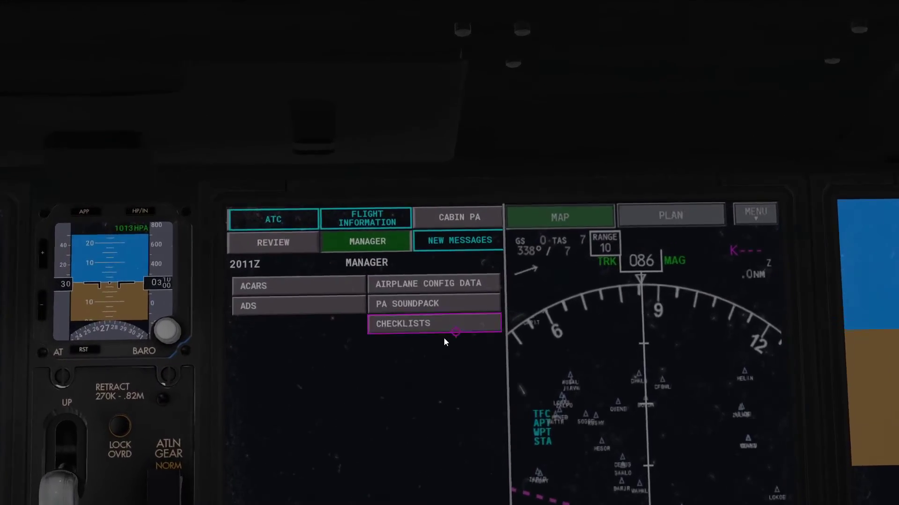
left_click_drag(443, 338, 439, 347)
scroll(610, 286, "down", 4)
scroll(610, 285, "down", 3)
left_click_drag(612, 280, 697, 199)
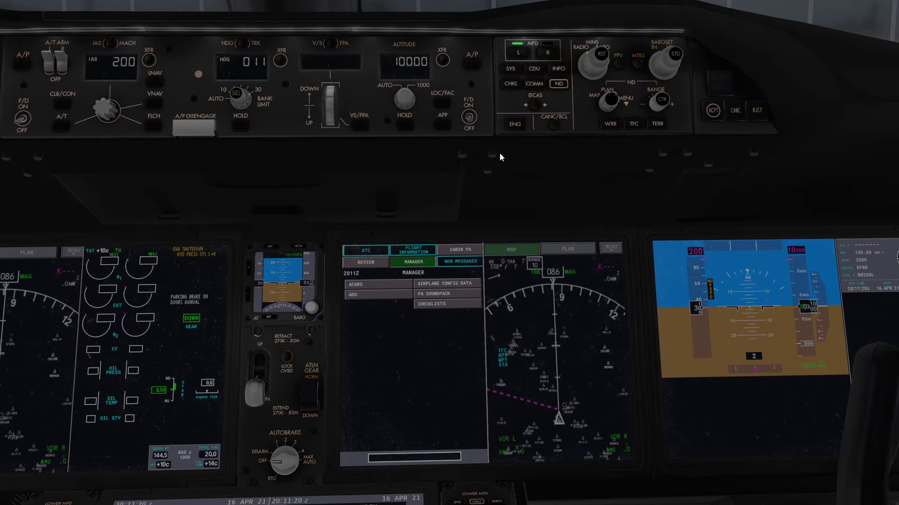
scroll(375, 355, "up", 5)
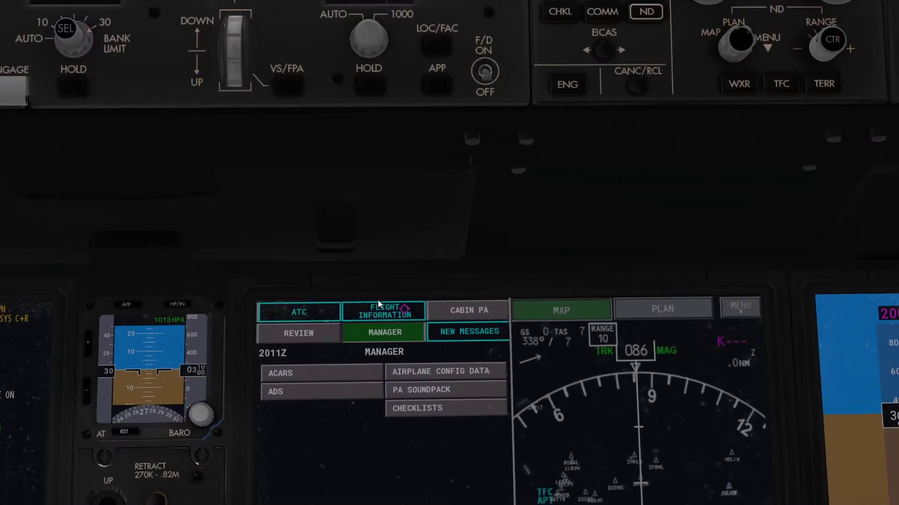
left_click_drag(377, 300, 524, 206)
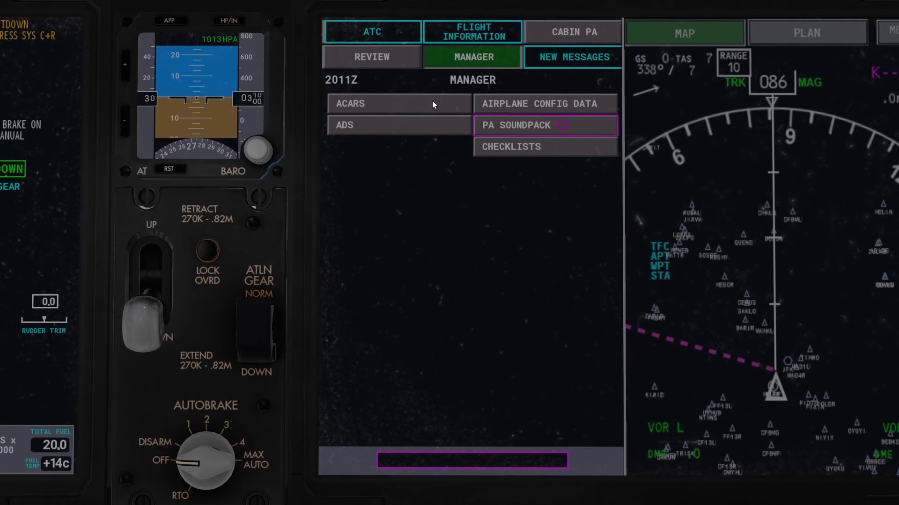
Step: Open ACARS to check the SimBrief username, then turn the view back to the EFB overview
left_click(419, 106)
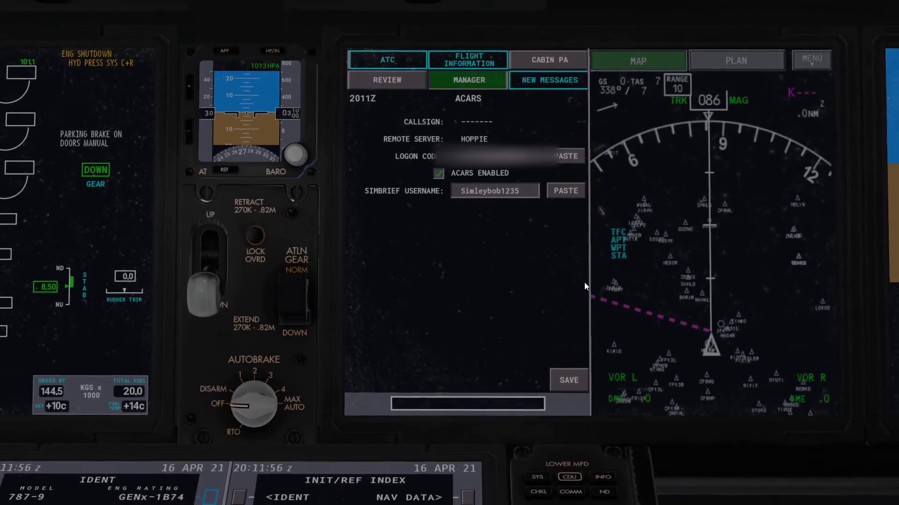
scroll(590, 289, "down", 5)
left_click_drag(576, 300, 496, 300)
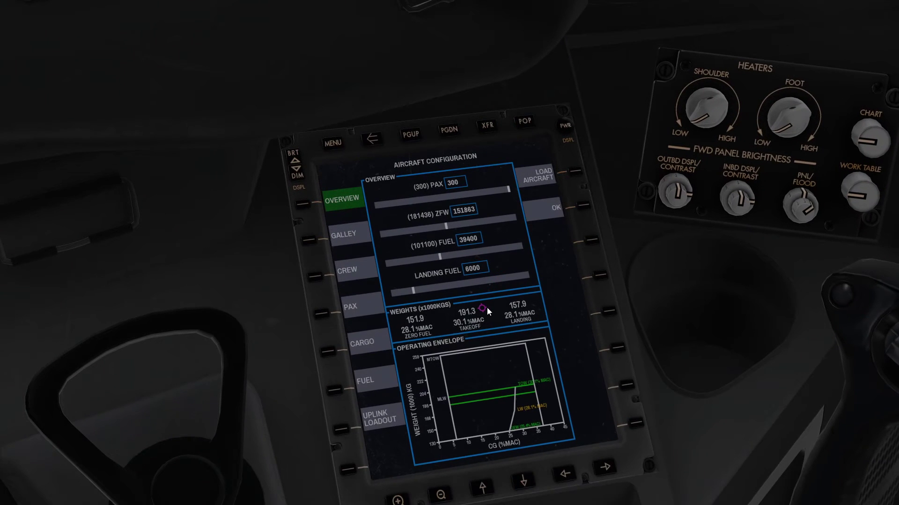
Step: Uplink the SimBrief loadout: 341 passengers, 167162 ZFW, 39426 fuel and 7529 landing fuel
left_click(392, 418)
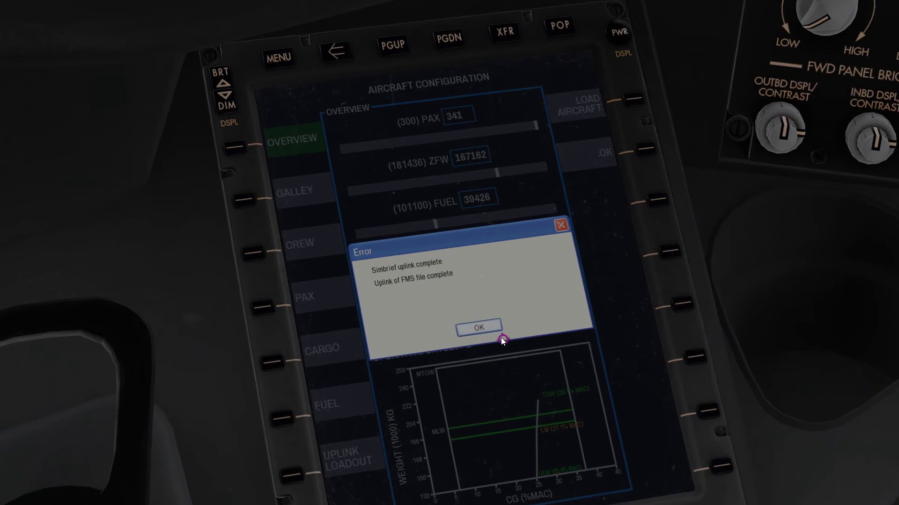
left_click(479, 328)
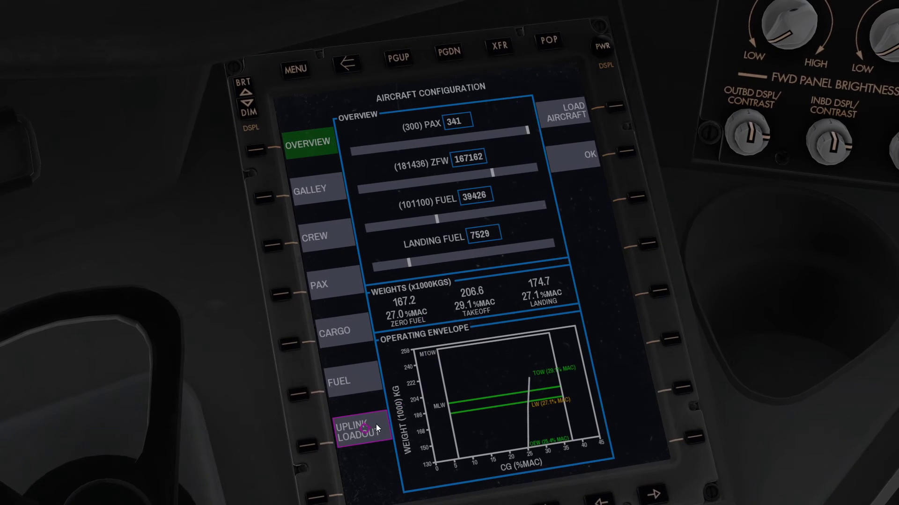
scroll(495, 334, "down", 4)
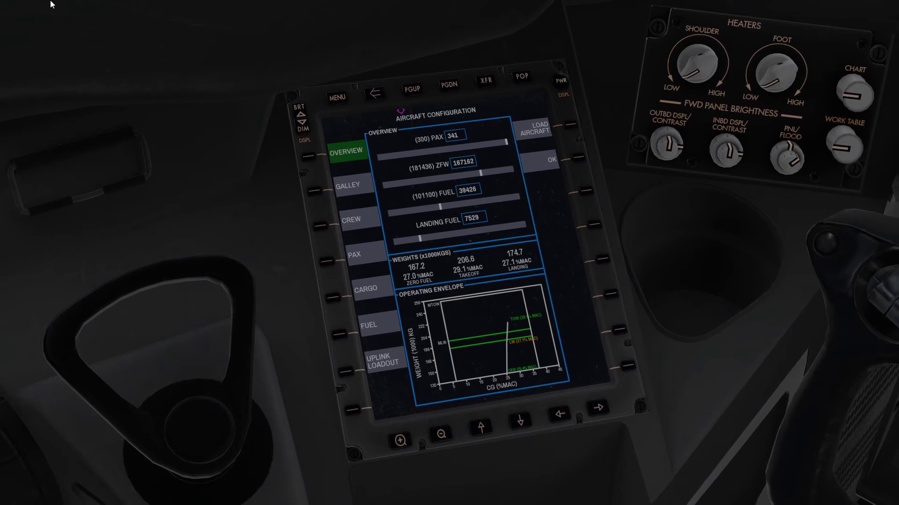
left_click(47, 8)
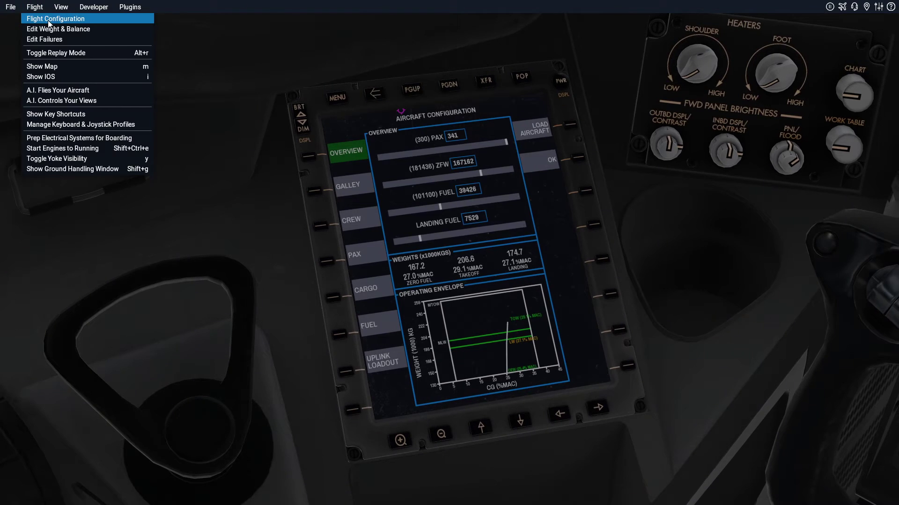
left_click(48, 19)
left_click(361, 229)
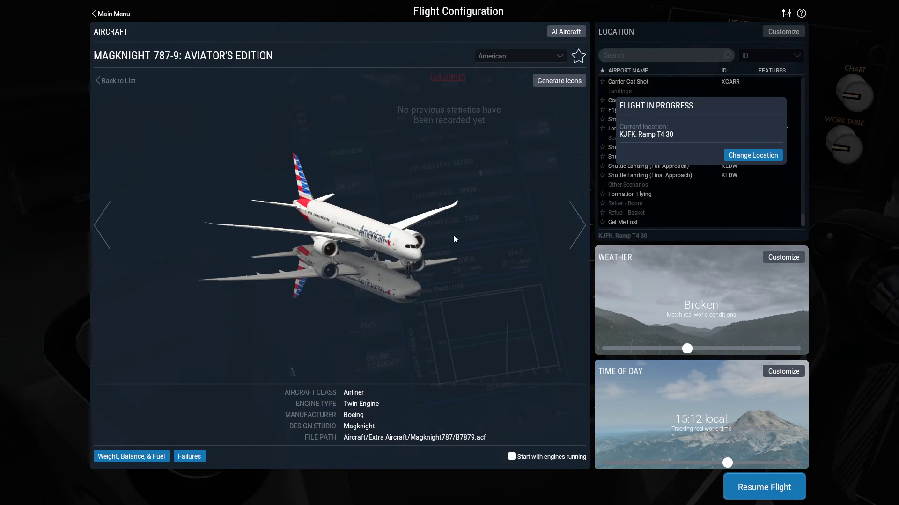
left_click(125, 453)
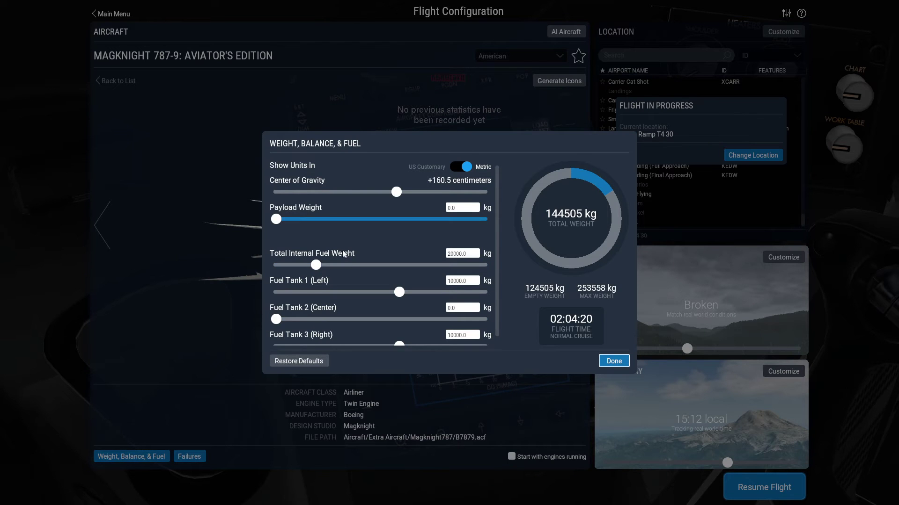
scroll(385, 312, "down", 1)
scroll(393, 281, "up", 1)
left_click(614, 362)
Step: Return to the cockpit and review the EFB galley, crew, passenger and cargo pages
left_click(764, 487)
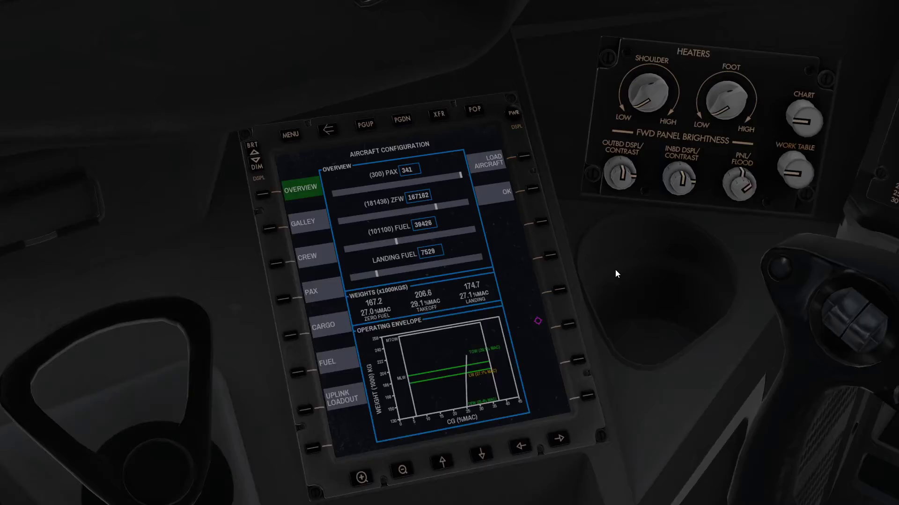
left_click_drag(615, 270, 532, 309)
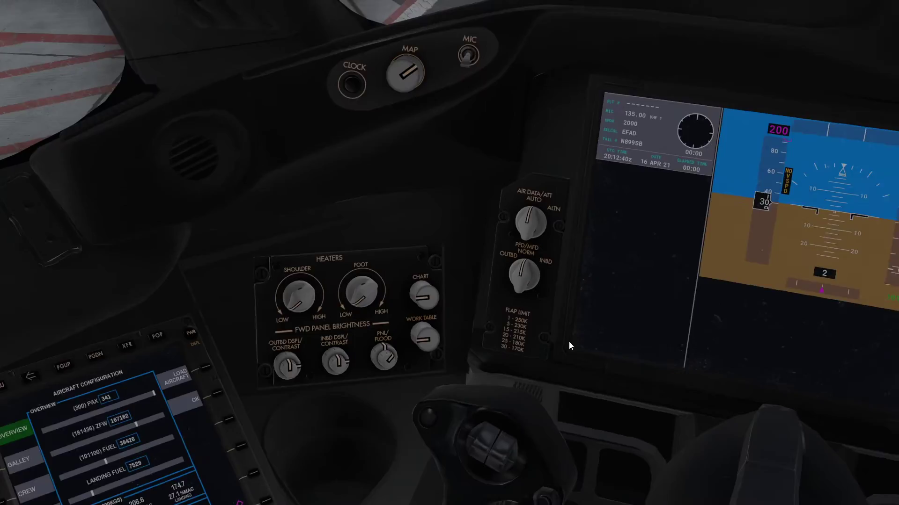
scroll(544, 361, "up", 6)
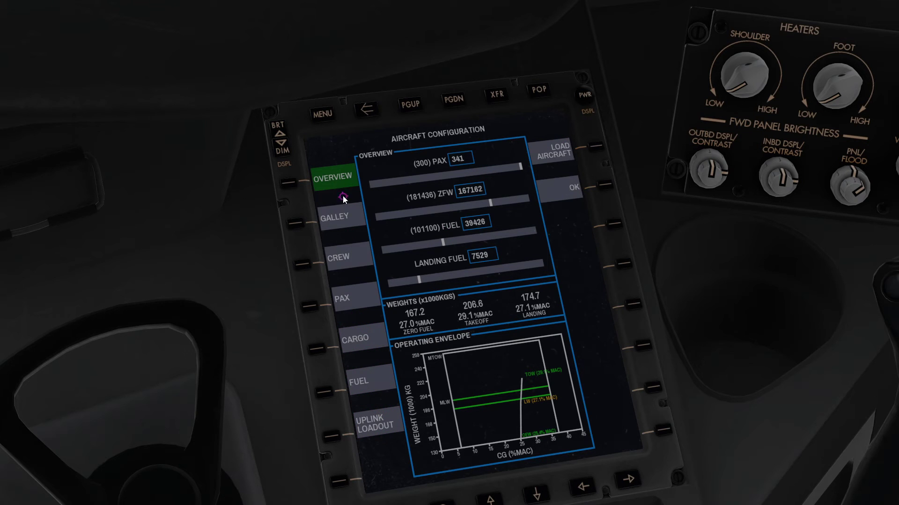
left_click(355, 222)
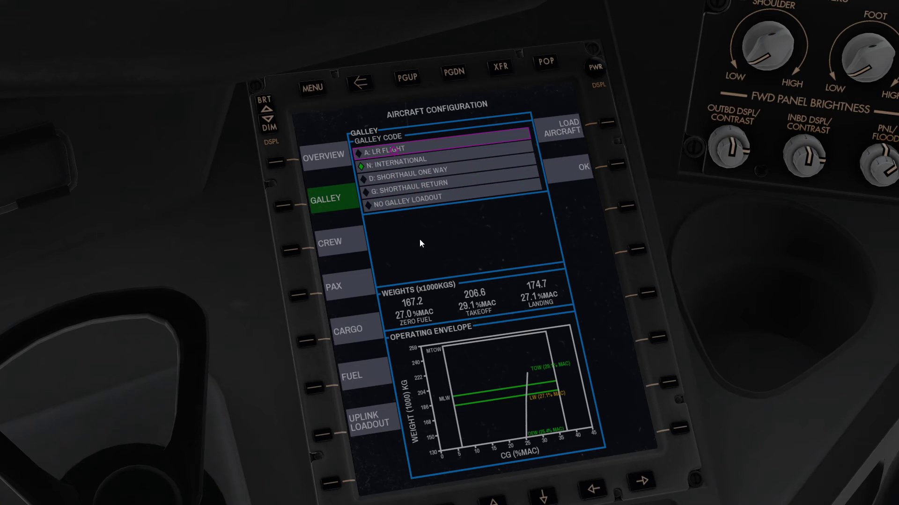
left_click(351, 248)
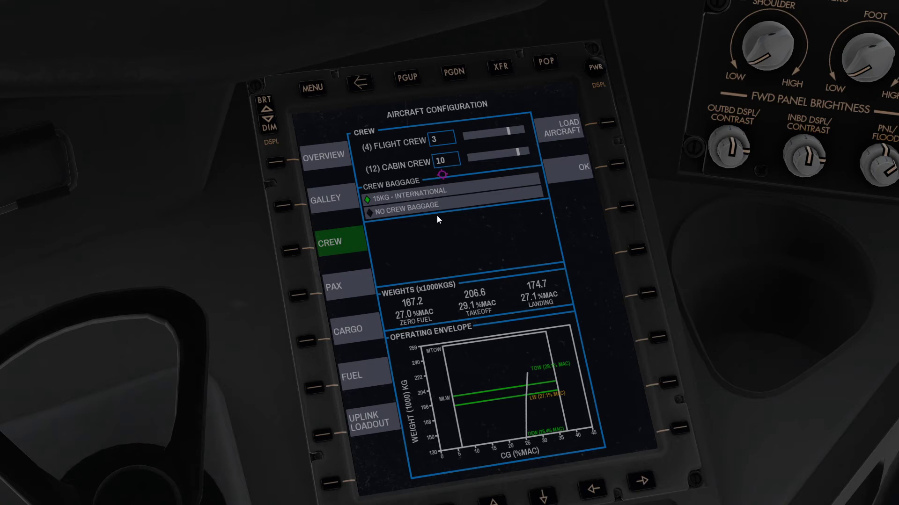
left_click(348, 288)
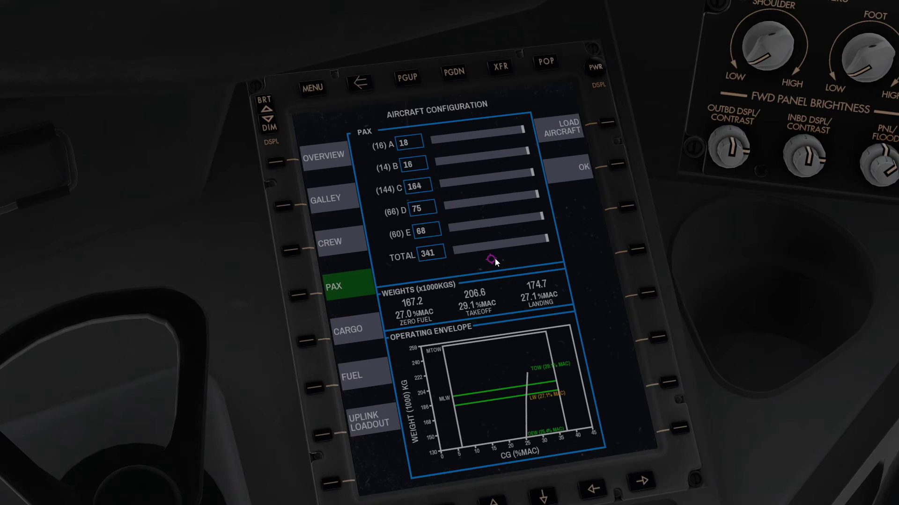
left_click(358, 324)
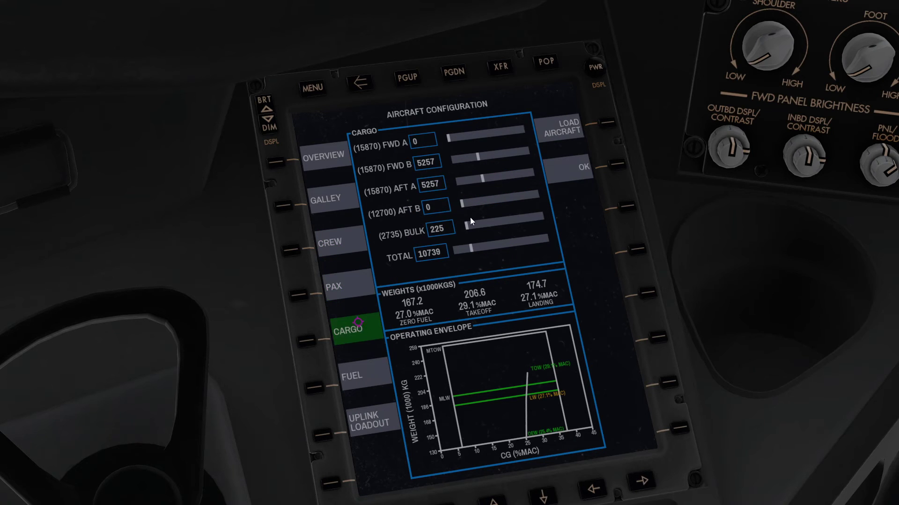
Step: Check the fuel tanks, then show OVERVIEW with 341 PAX, 167162 ZFW, 39426 fuel, 7529 landing fuel
left_click(369, 374)
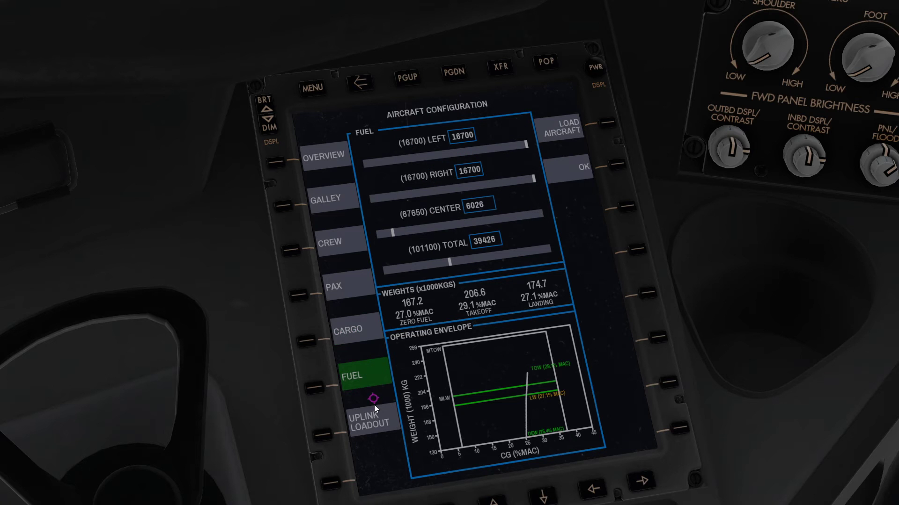
left_click(336, 161)
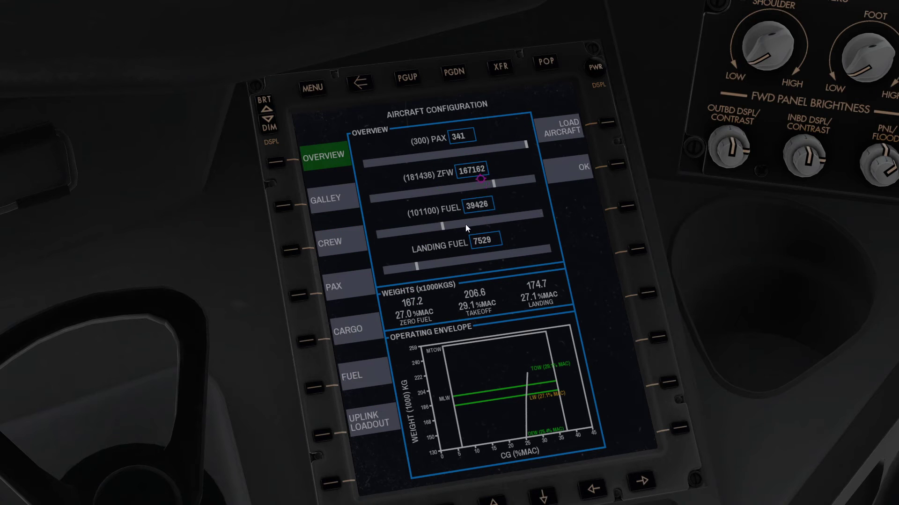
scroll(511, 295, "up", 4)
Step: Snap the SimBrief OFP PDF window to the left half beside the simulator
key("alt+Tab")
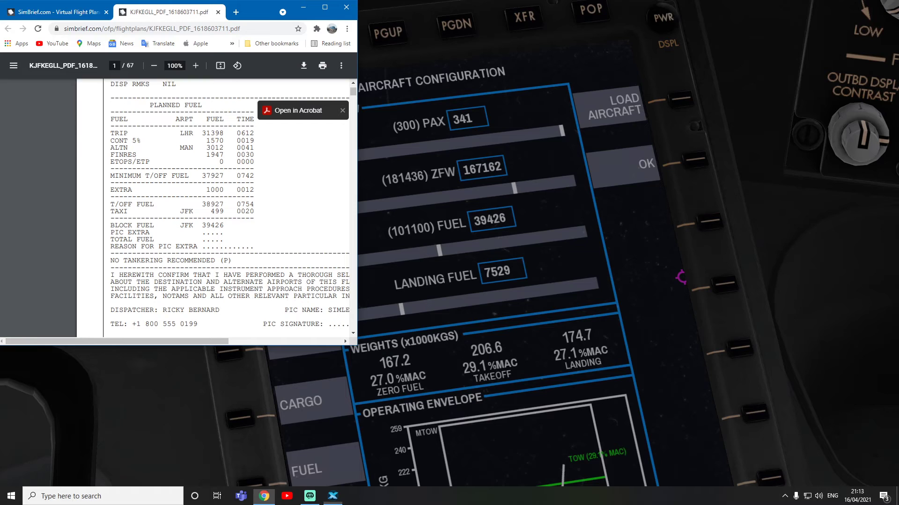
left_click_drag(260, 19, 0, 213)
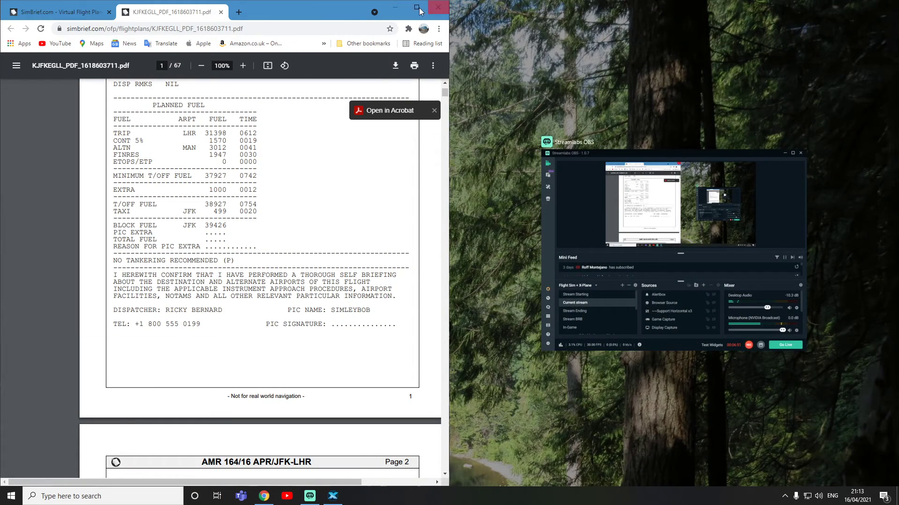
left_click(309, 8)
left_click_drag(588, 293, 560, 292)
scroll(561, 295, "down", 4)
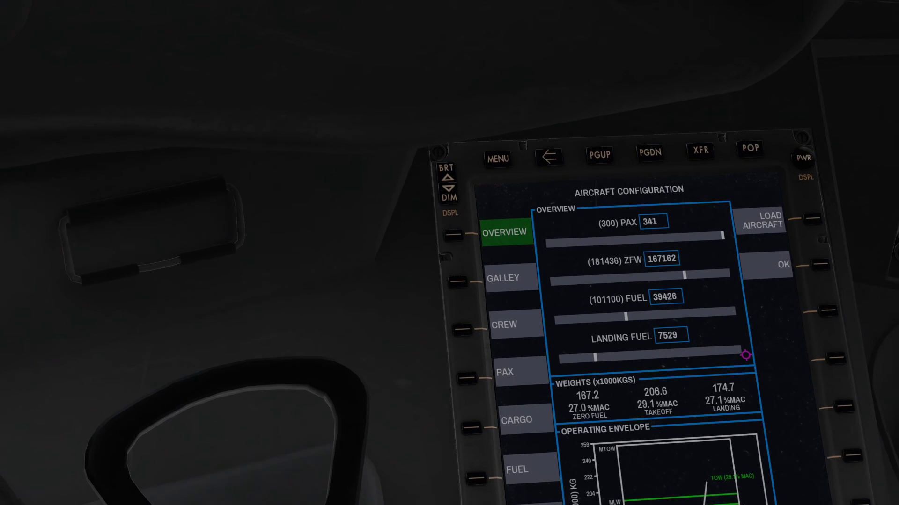
key("alt+Tab")
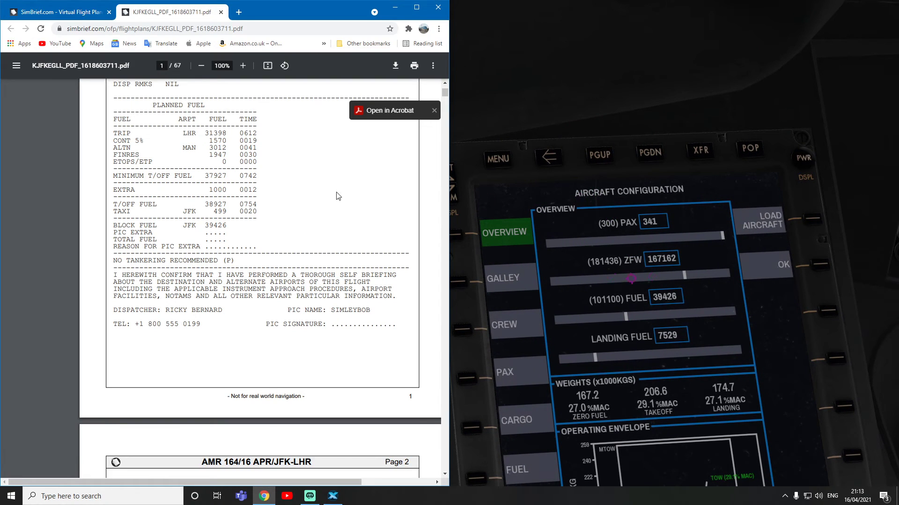
Step: Compare the OFP's planned fuel and weights with the EFB, then return the simulator full-screen
scroll(200, 232, "up", 4)
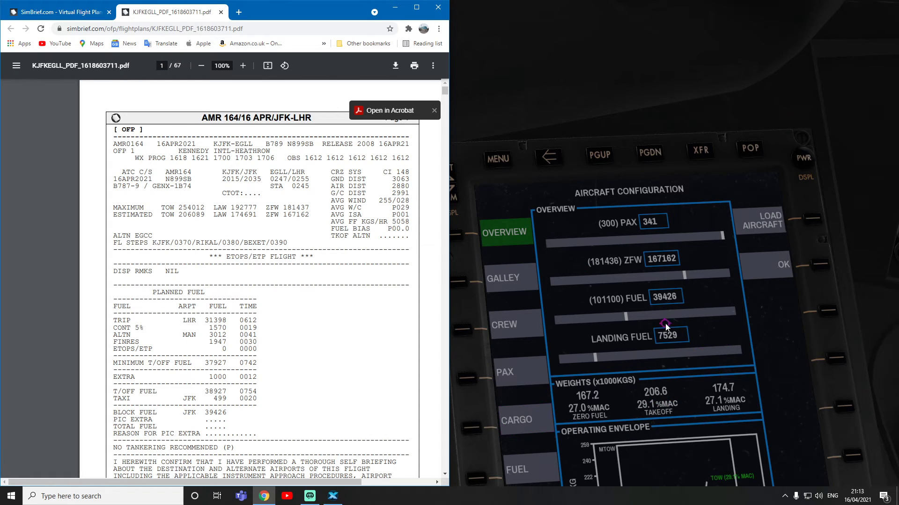
scroll(270, 331, "down", 1)
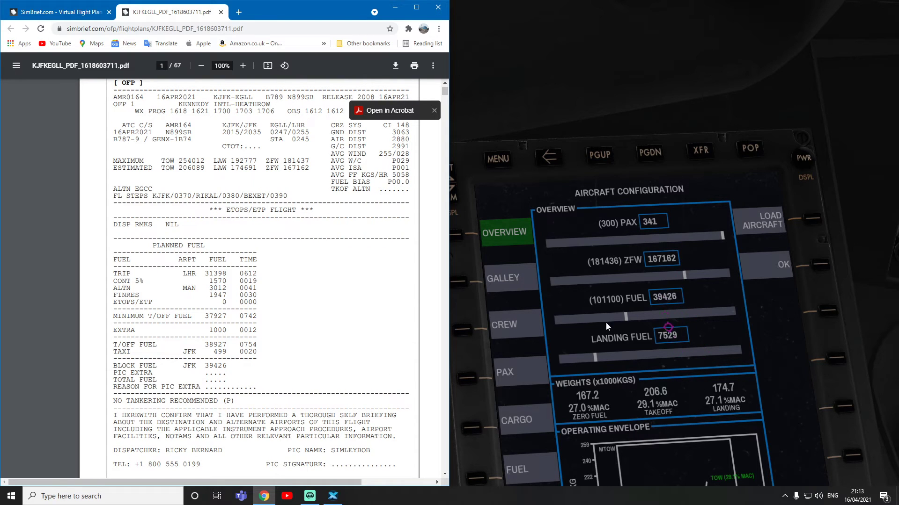
scroll(303, 311, "down", 10)
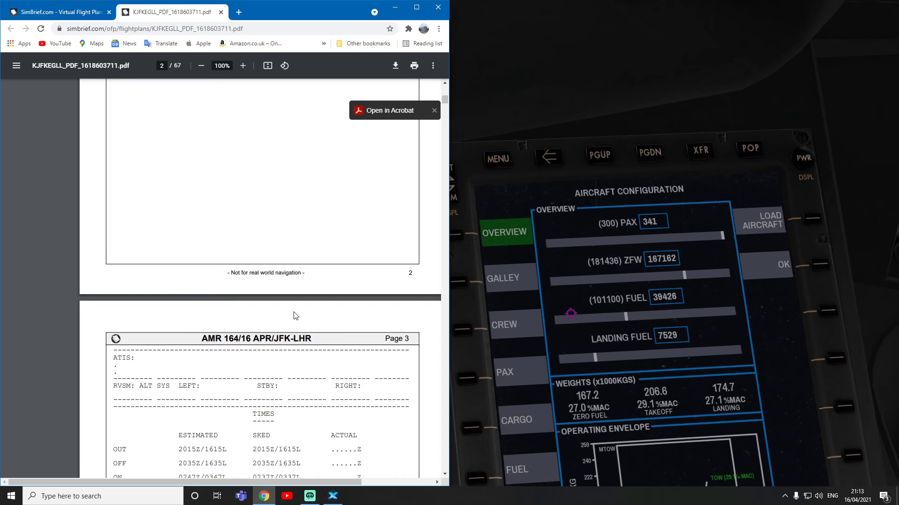
scroll(295, 316, "down", 6)
scroll(310, 346, "down", 10)
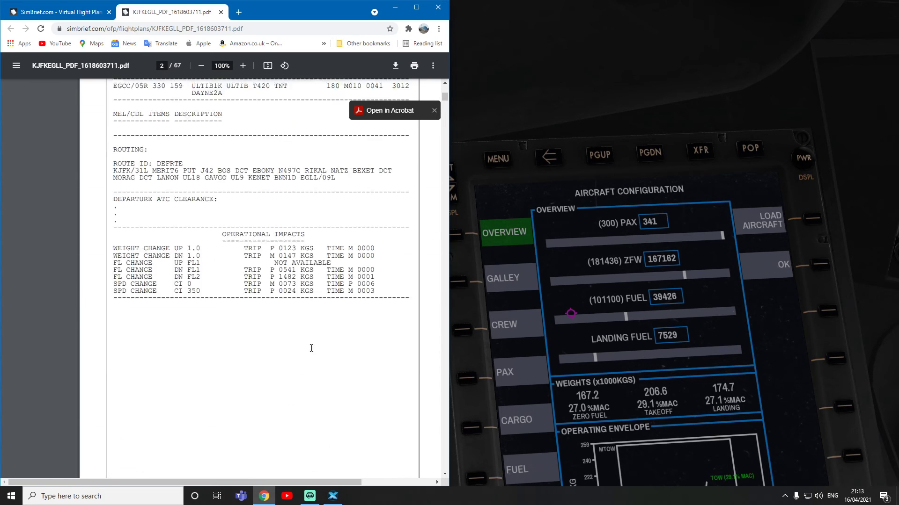
scroll(311, 349, "up", 8)
scroll(270, 306, "down", 1)
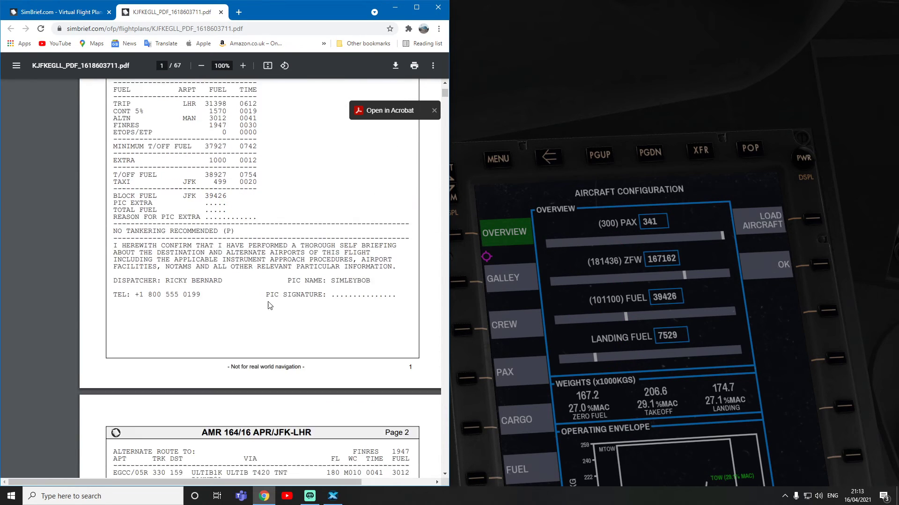
scroll(270, 305, "up", 5)
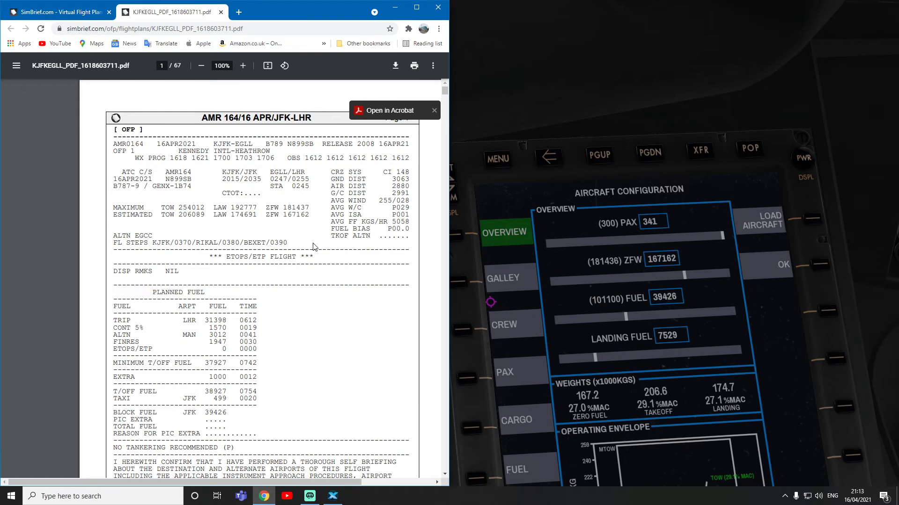
scroll(299, 280, "down", 2)
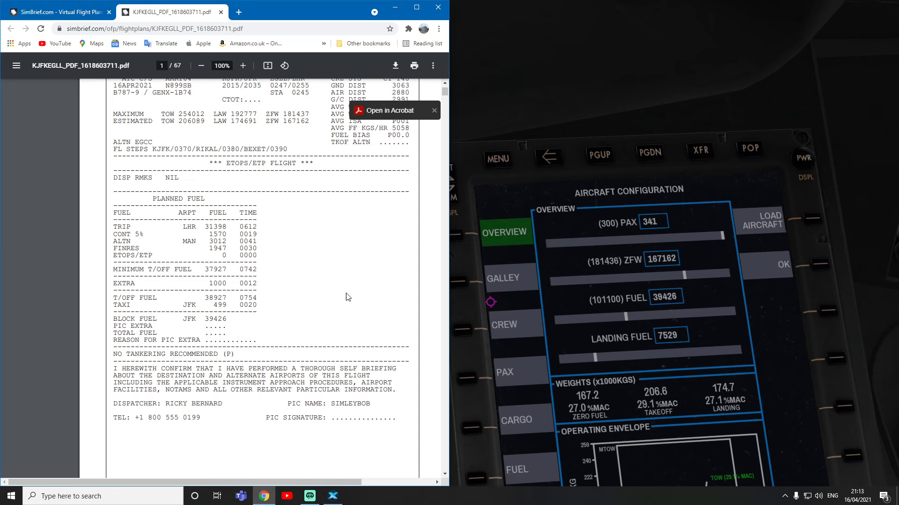
scroll(296, 287, "up", 2)
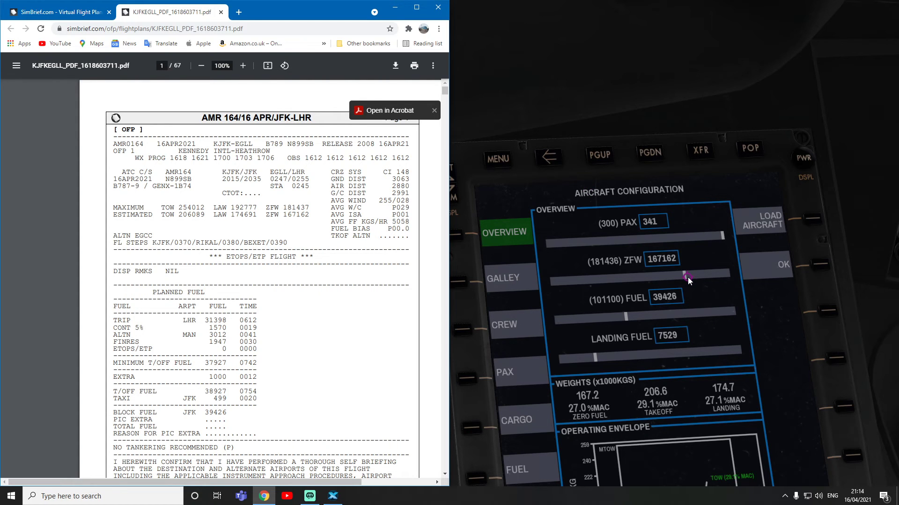
left_click(589, 124)
Step: Turn the view around the cockpit and center it on the configuration tablet
left_click_drag(588, 125, 560, 107)
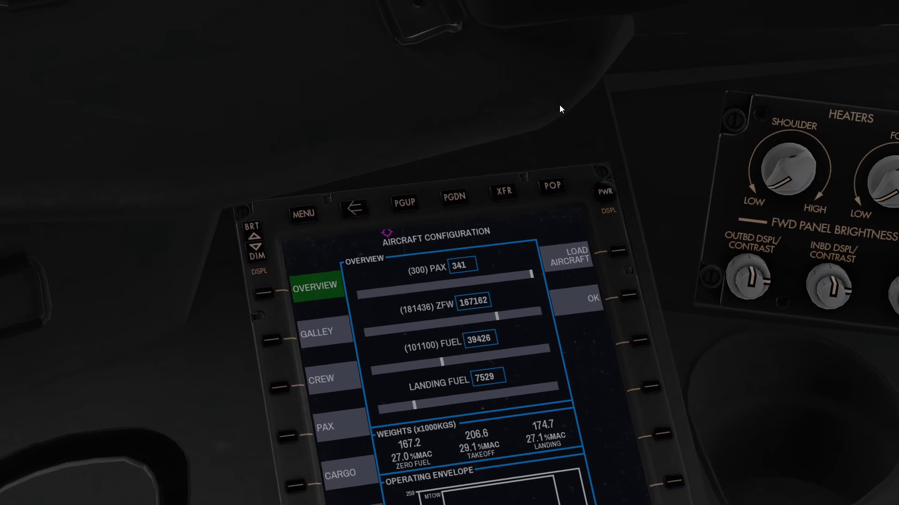
scroll(552, 132, "down", 5)
scroll(472, 157, "up", 4)
left_click_drag(471, 158, 475, 159)
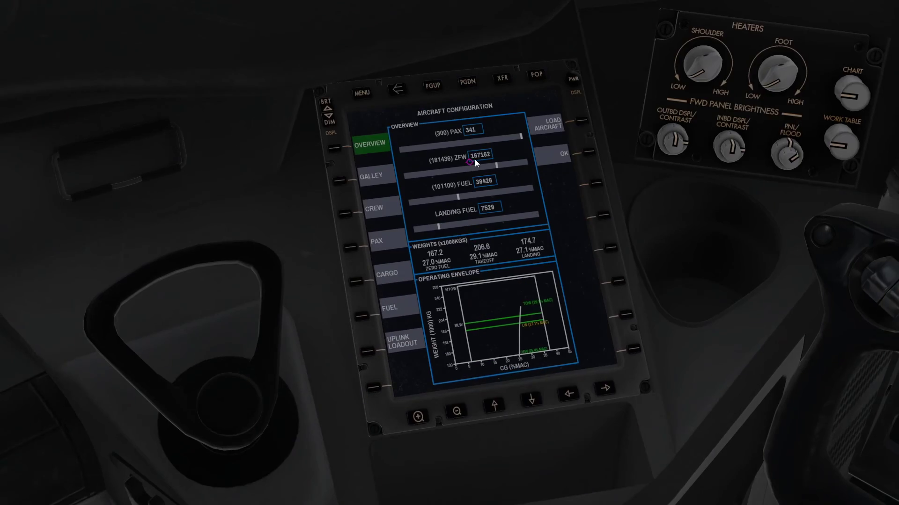
scroll(474, 163, "up", 3)
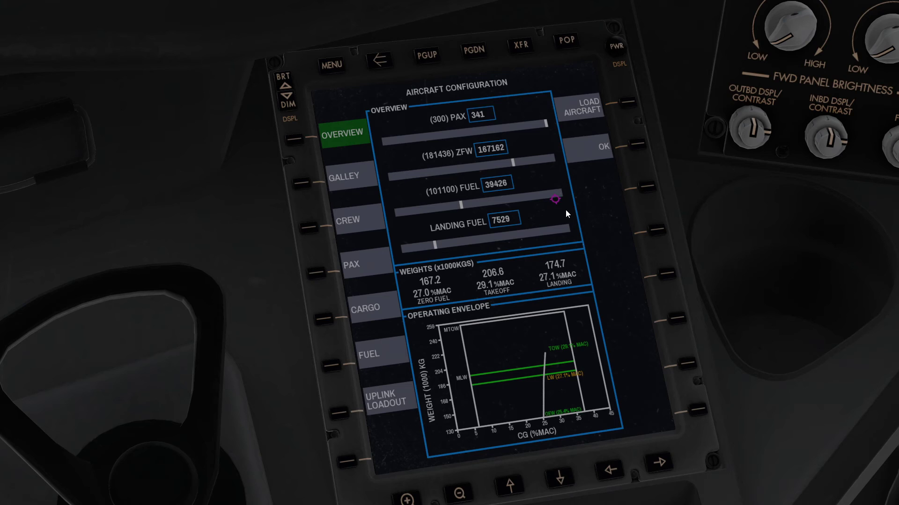
scroll(565, 211, "down", 3)
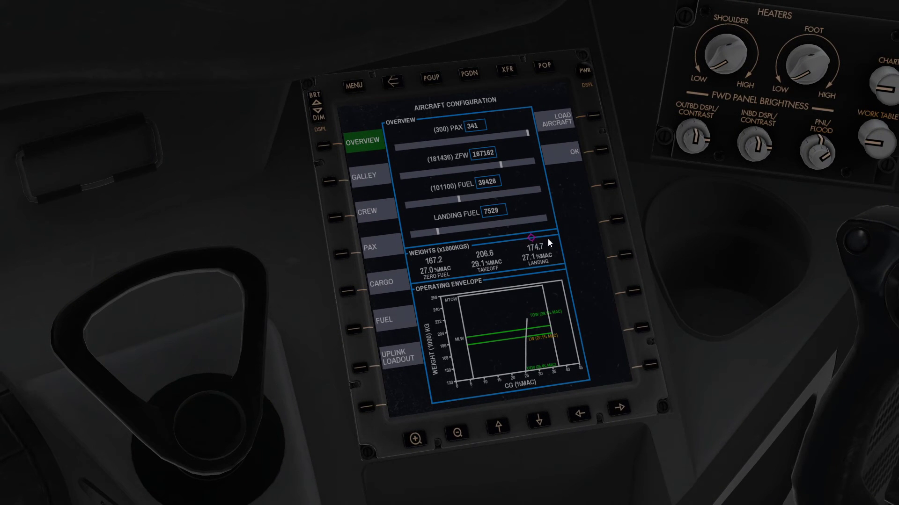
key("KP_5")
key("KP_4")
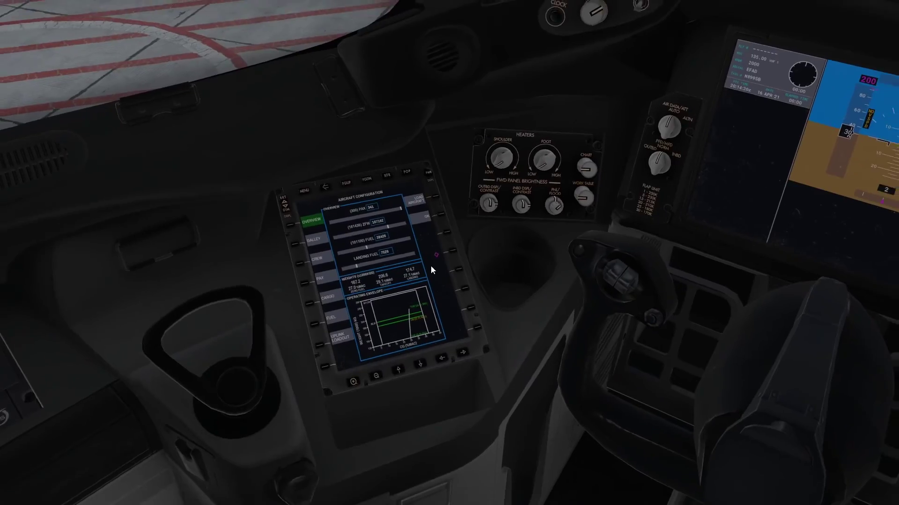
Step: Uplink the SimBrief loadout, acknowledge the uplink message and press LOAD AIRCRAFT
scroll(419, 287, "up", 5)
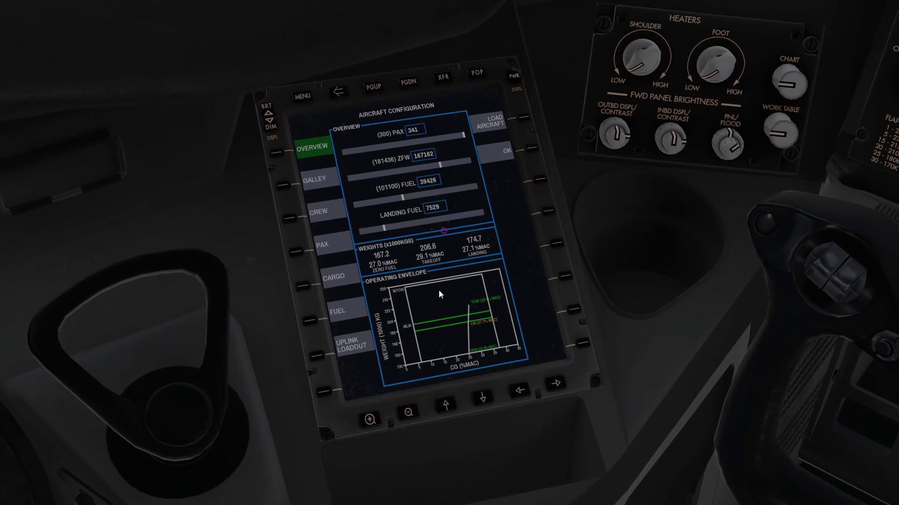
scroll(412, 320, "up", 4)
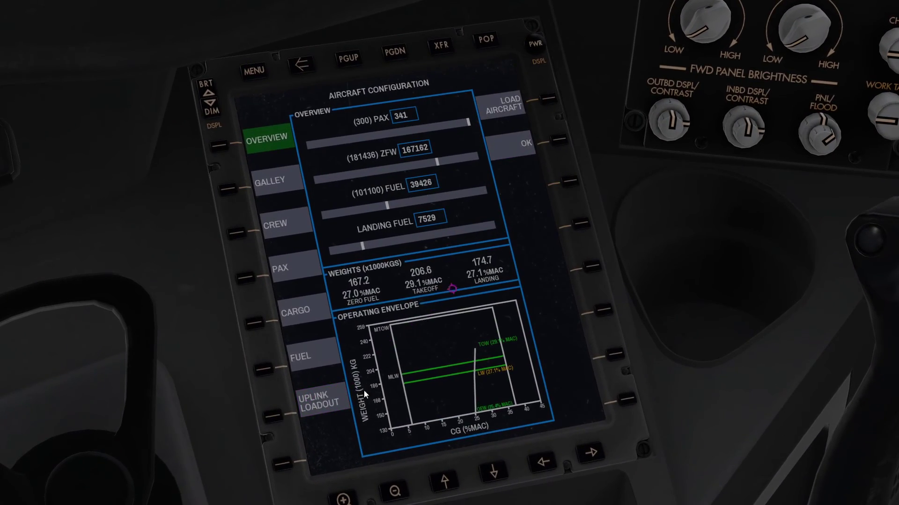
left_click(315, 398)
left_click(432, 293)
left_click(511, 102)
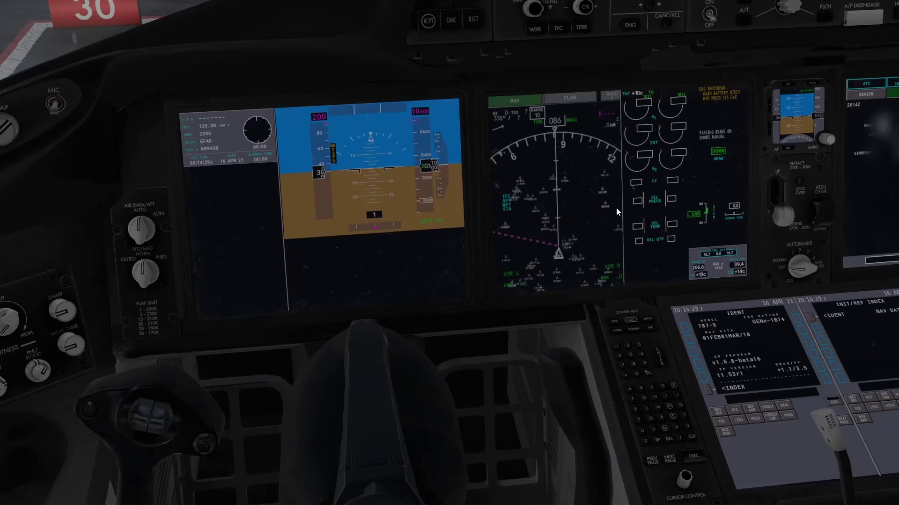
Step: Bring the AIRCRAFT CONFIG page back up to confirm it's loaded with 341 passengers and 39426 fuel
left_click_drag(616, 208, 659, 247)
scroll(477, 269, "up", 3)
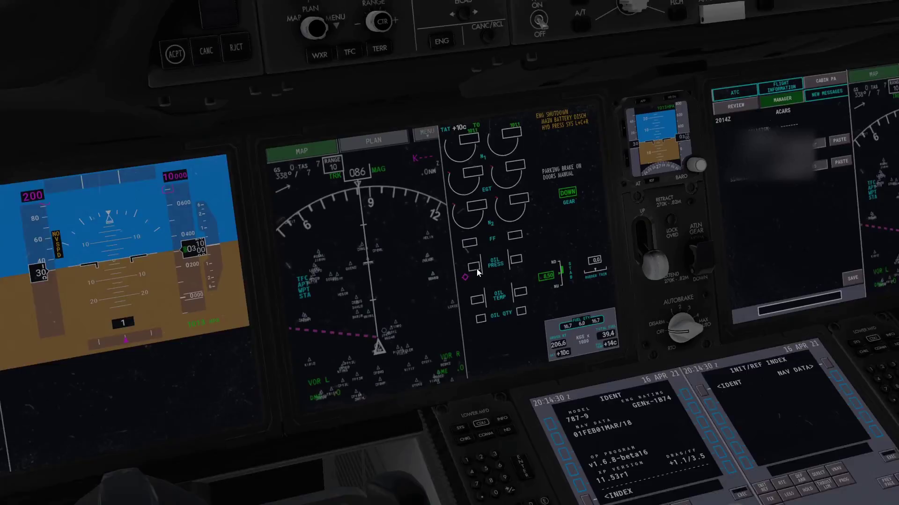
left_click_drag(476, 268, 578, 294)
scroll(514, 215, "up", 3)
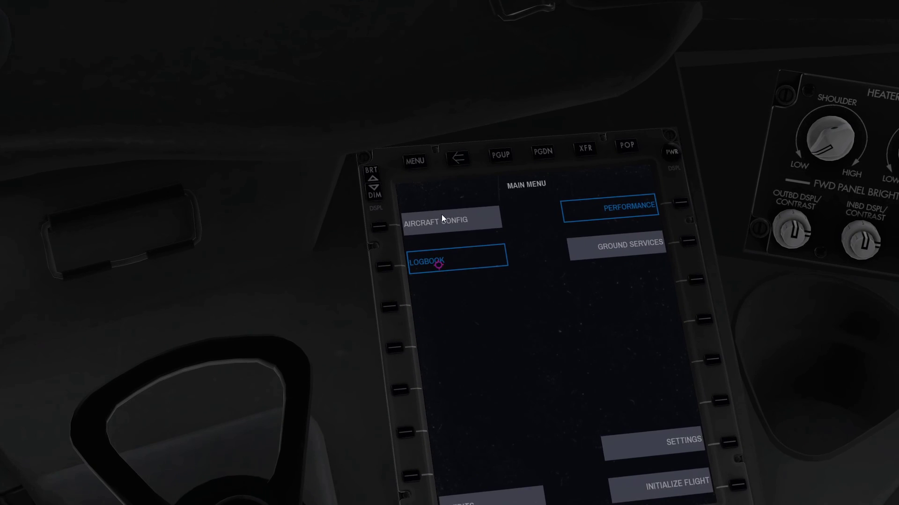
left_click(441, 214)
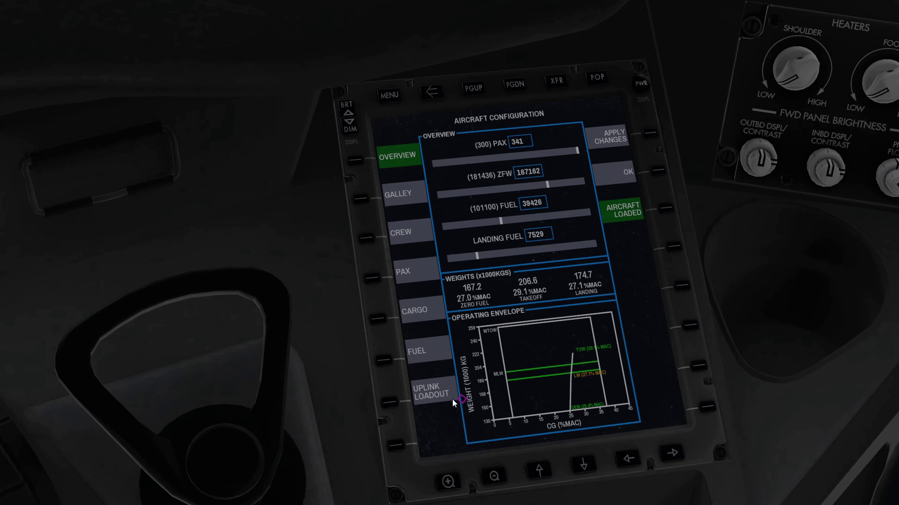
scroll(328, 374, "down", 6)
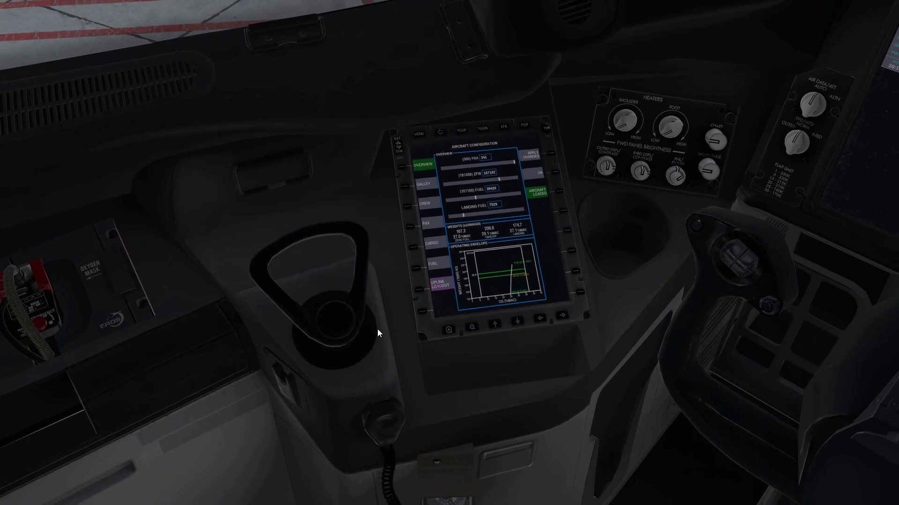
scroll(378, 329, "up", 3)
scroll(378, 329, "down", 4)
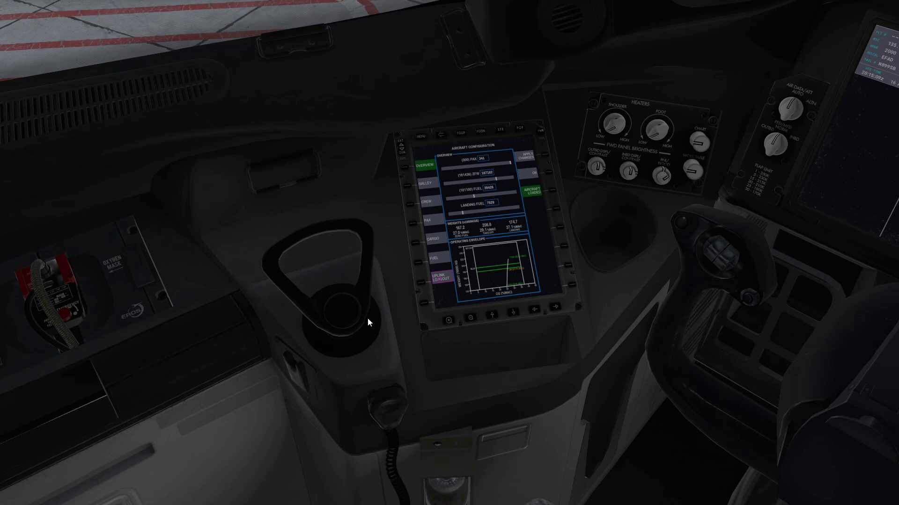
scroll(412, 336, "up", 4)
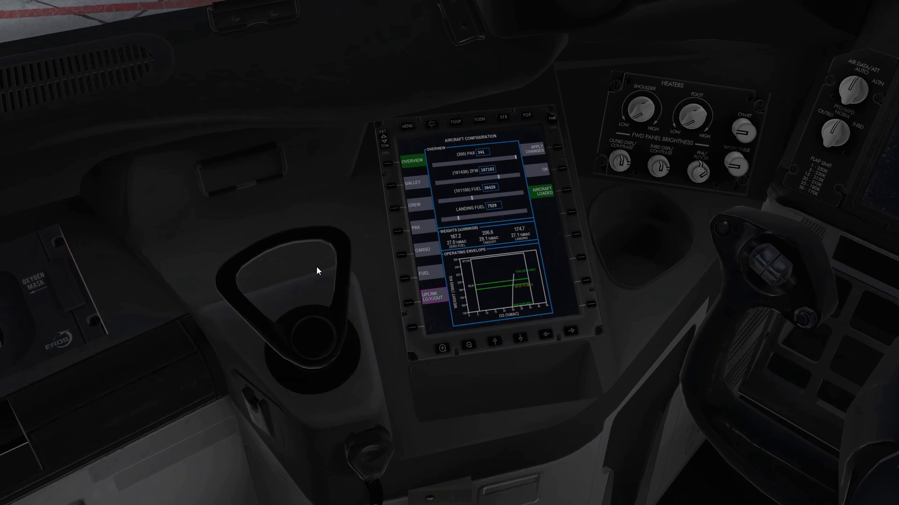